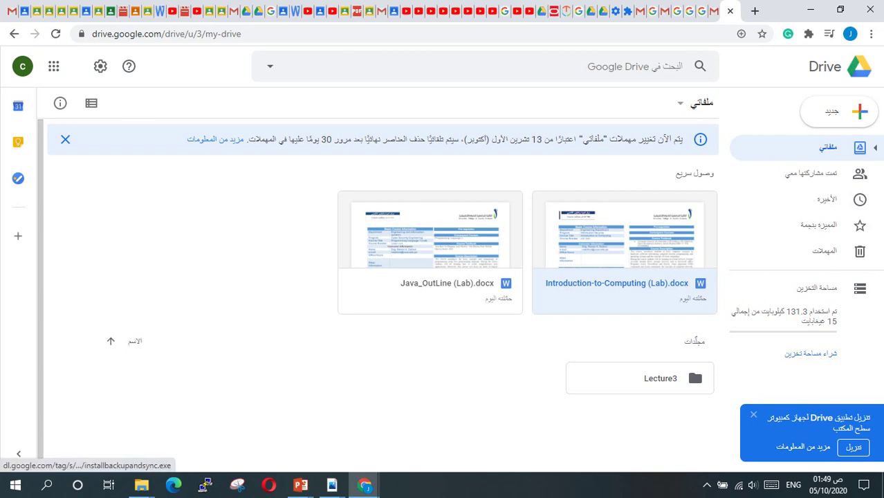
Download the Backup and Sync installer, installbackupandsync.exe, from the Drive popup.
{"action": "left_click", "coordinate": [853, 447]}
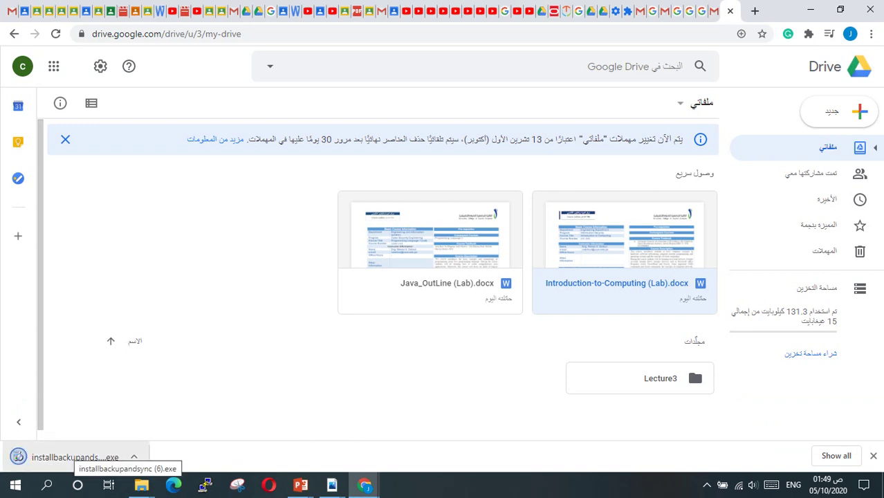
Run installbackupandsync.exe past the security warning, then minimize Chrome after installation finishes.
{"action": "left_click", "coordinate": [69, 457]}
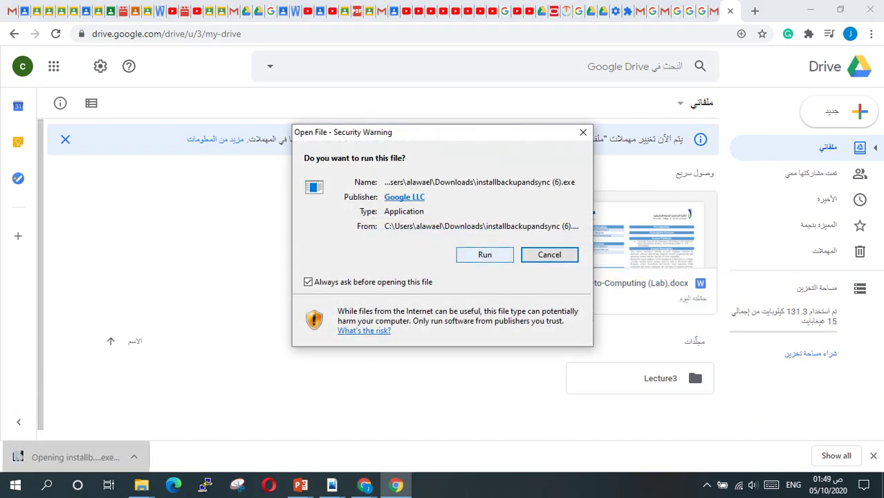
{"action": "left_click", "coordinate": [484, 255]}
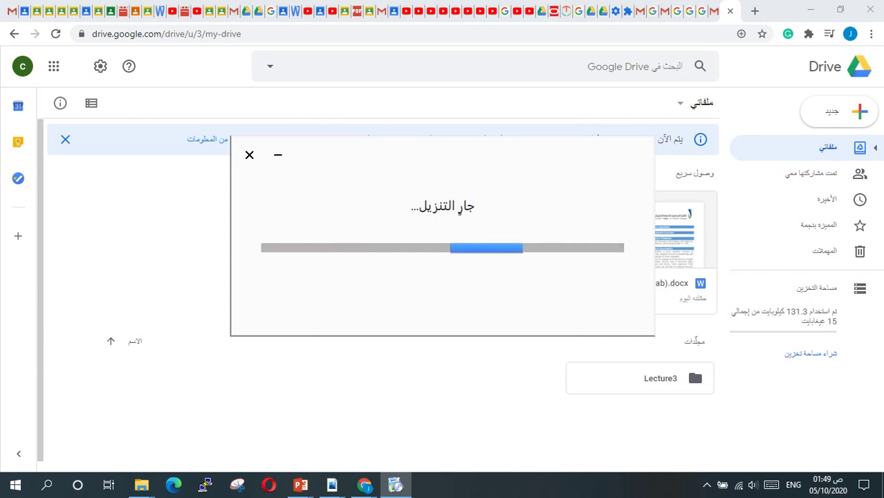
{"action": "left_click", "coordinate": [707, 485]}
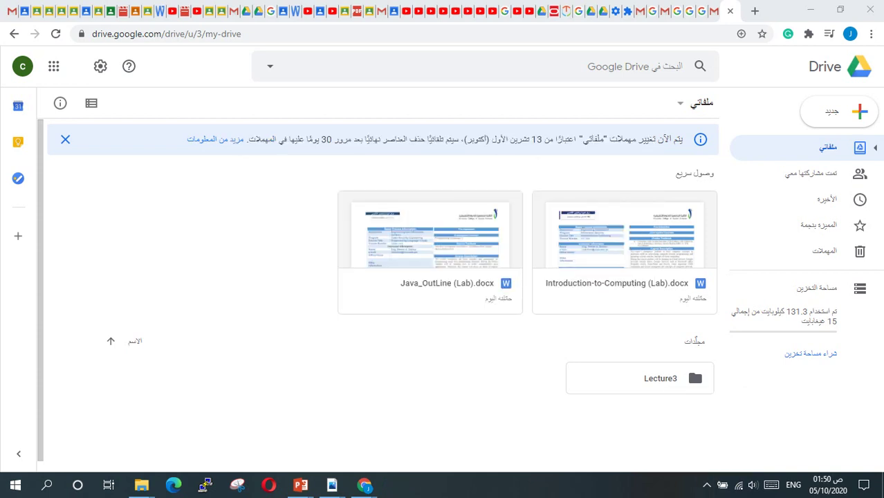
{"action": "left_click", "coordinate": [810, 10]}
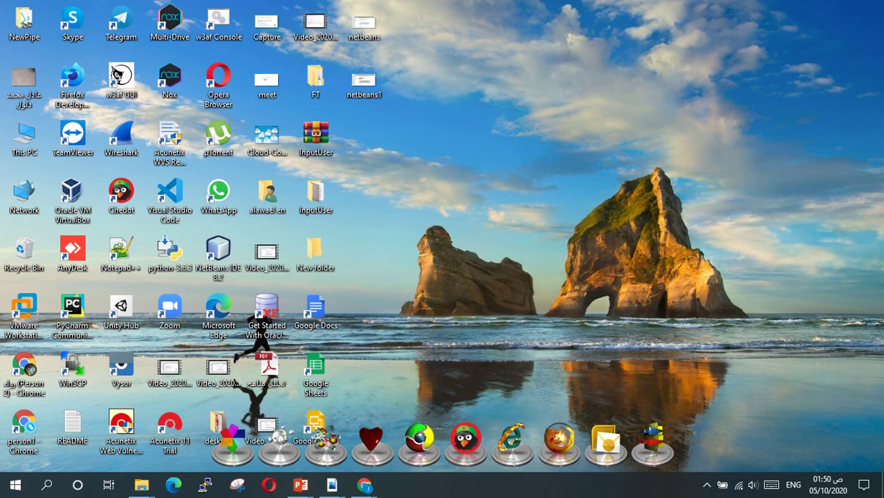
Group the Google Docs, Sheets and Slides icons, then launch Backup and Sync from the tray.
{"action": "left_click_drag", "start_coordinate": [316, 312], "coordinate": [413, 138]}
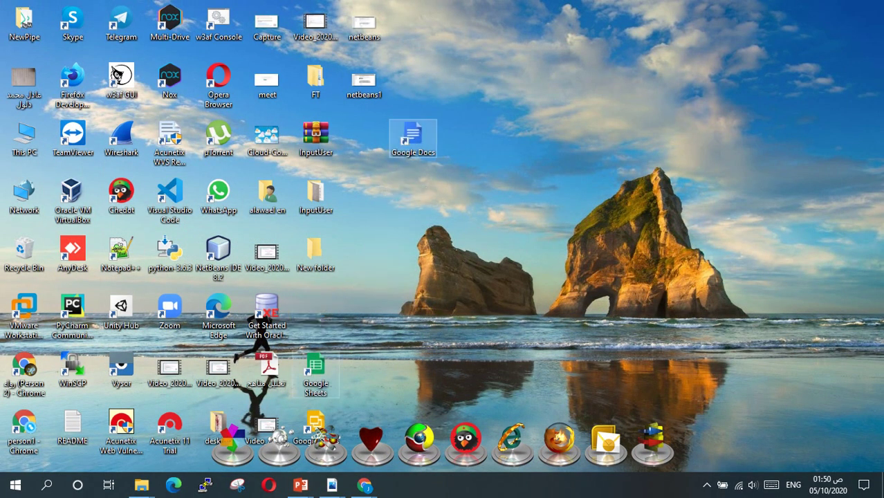
{"action": "left_click_drag", "start_coordinate": [315, 373], "coordinate": [462, 142]}
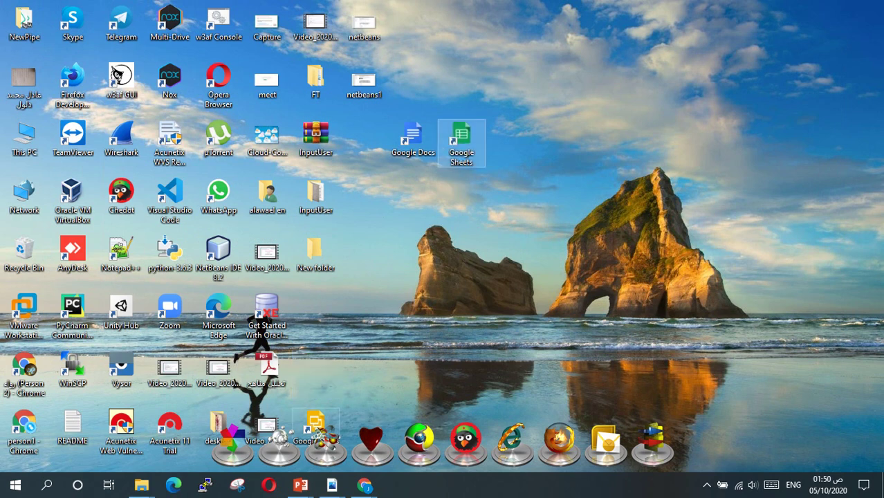
{"action": "left_click_drag", "start_coordinate": [315, 424], "coordinate": [364, 197]}
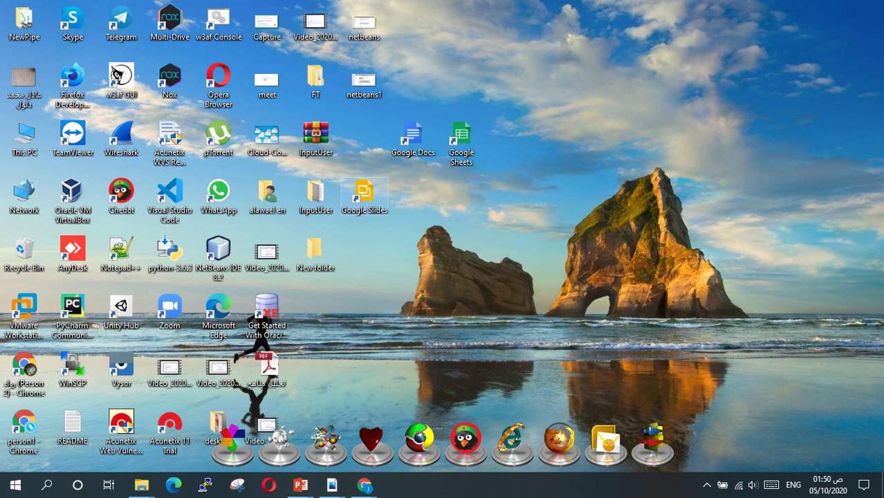
{"action": "left_click", "coordinate": [706, 485]}
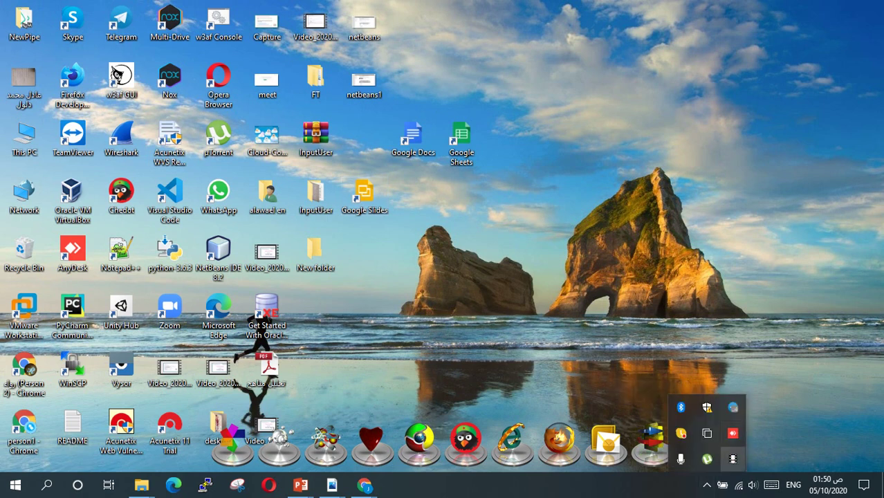
{"action": "left_click", "coordinate": [733, 459]}
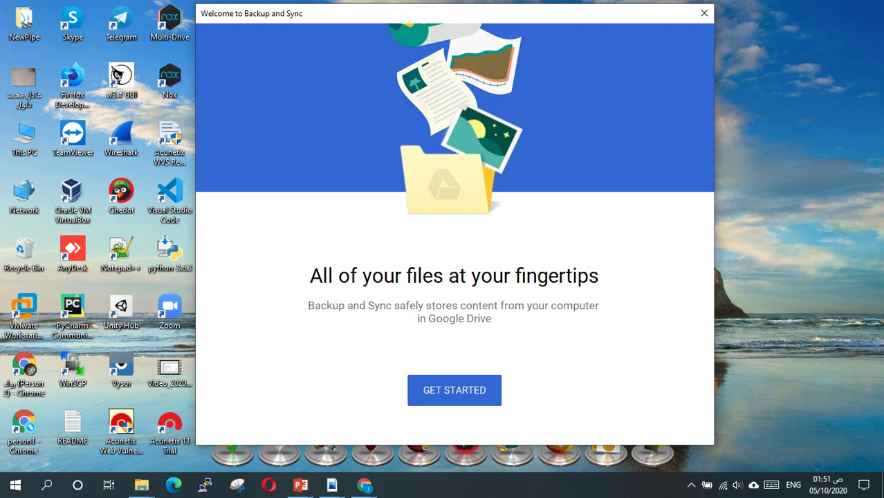
Begin setup and submit the account e-mail, correcting the 'gmai.com' typo to gmail.com.
{"action": "key", "text": "Return"}
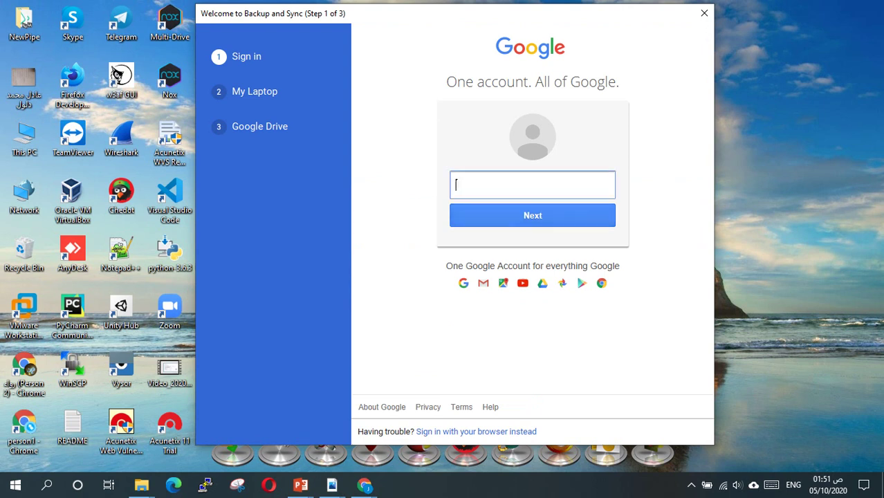
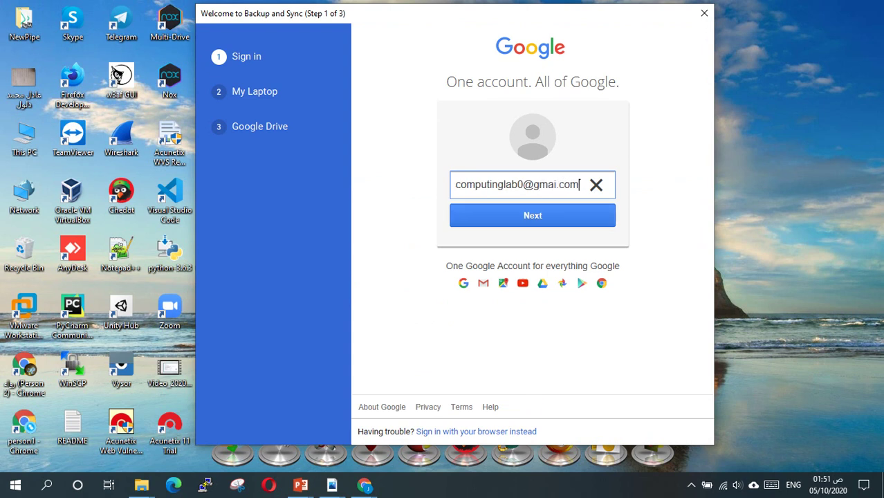
{"action": "key", "text": "Return"}
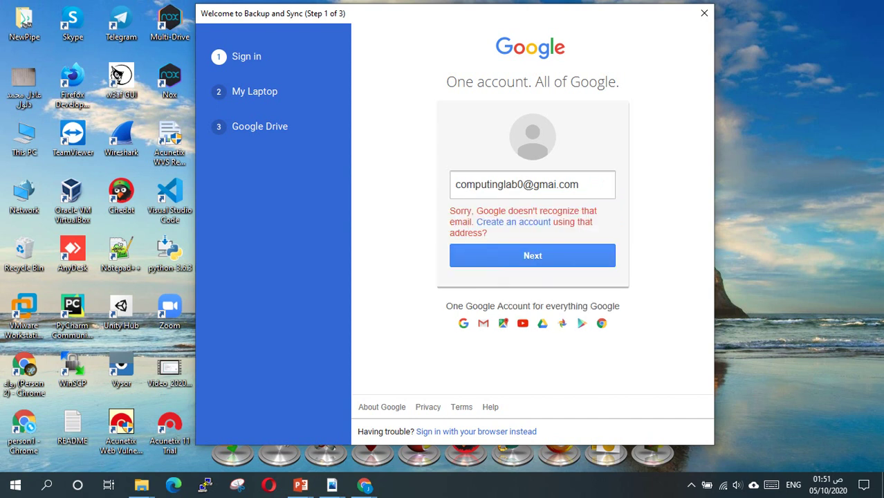
{"action": "left_click", "coordinate": [557, 185]}
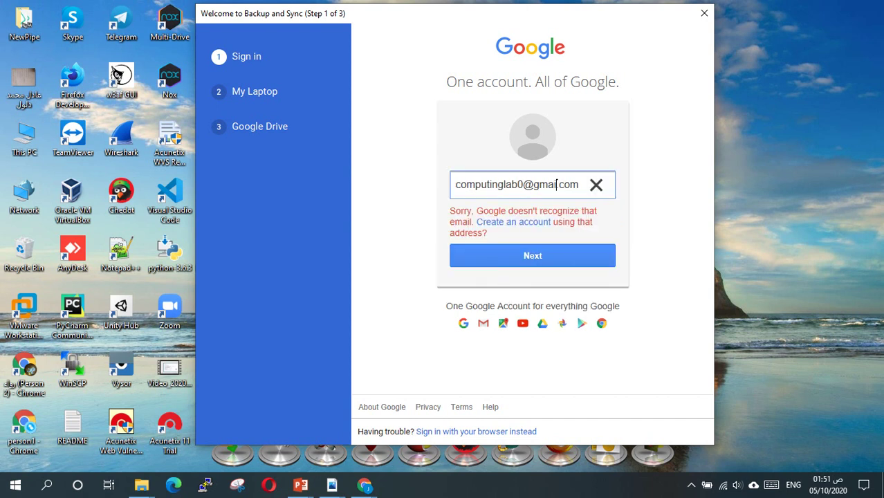
{"action": "type", "text": "l"}
{"action": "key", "text": "Tab"}
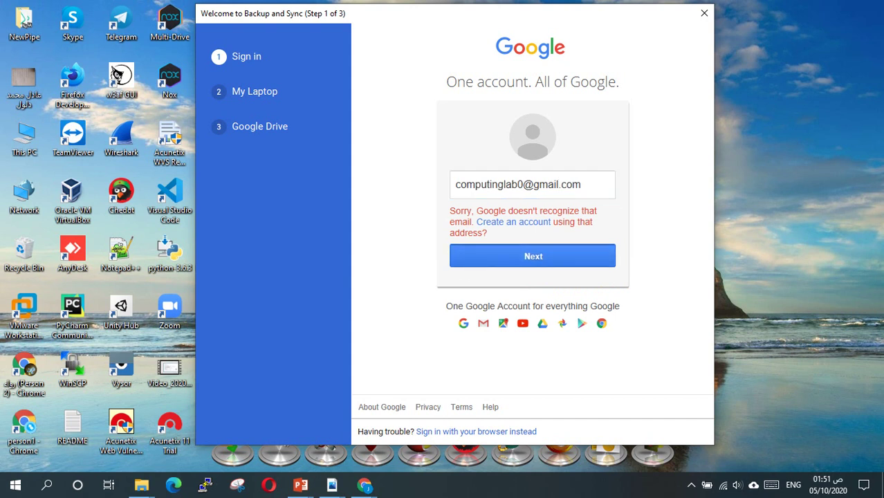
{"action": "key", "text": "Return"}
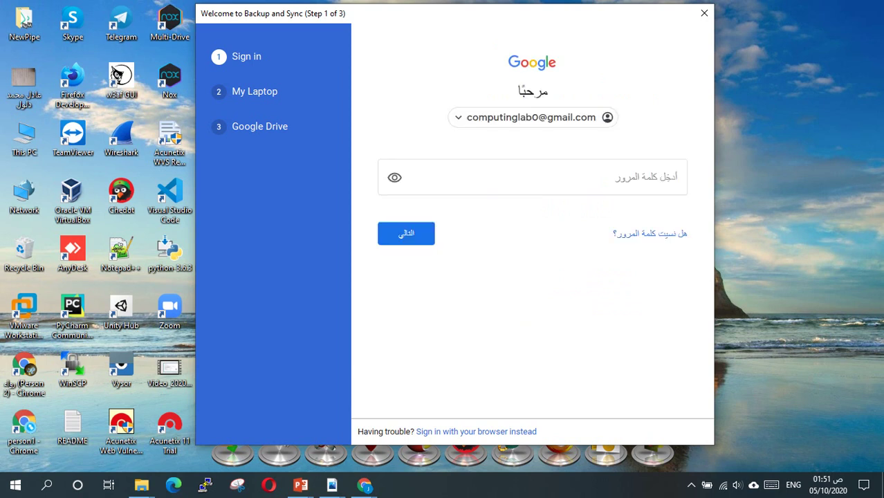
Enter the account password, retyping it after the wrong-password error.
{"action": "type", "text": "•"}
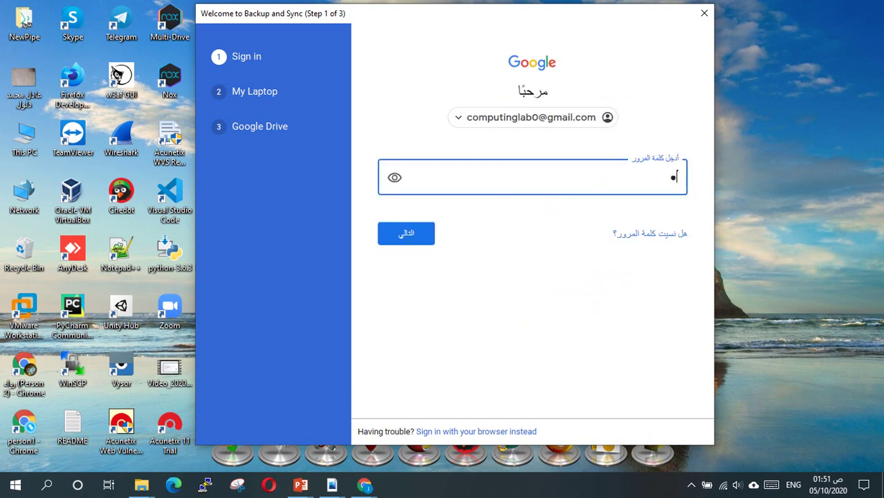
{"action": "type", "text": "•••••••••"}
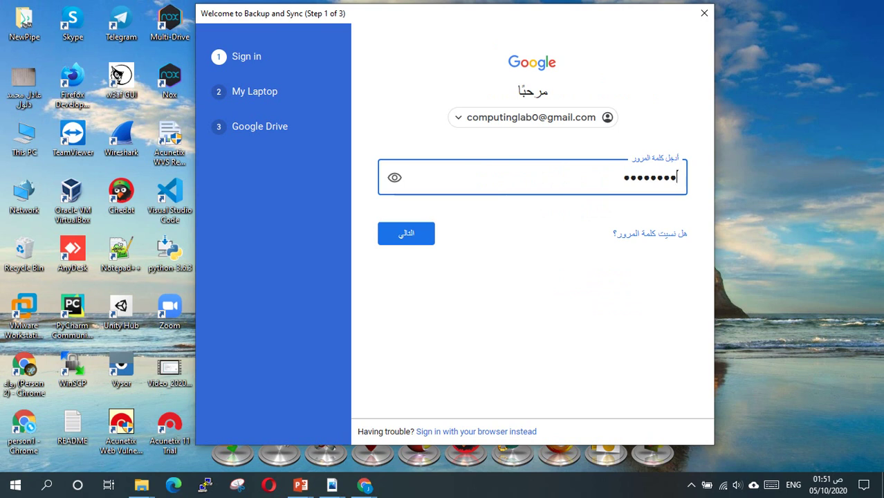
{"action": "key", "text": "Return"}
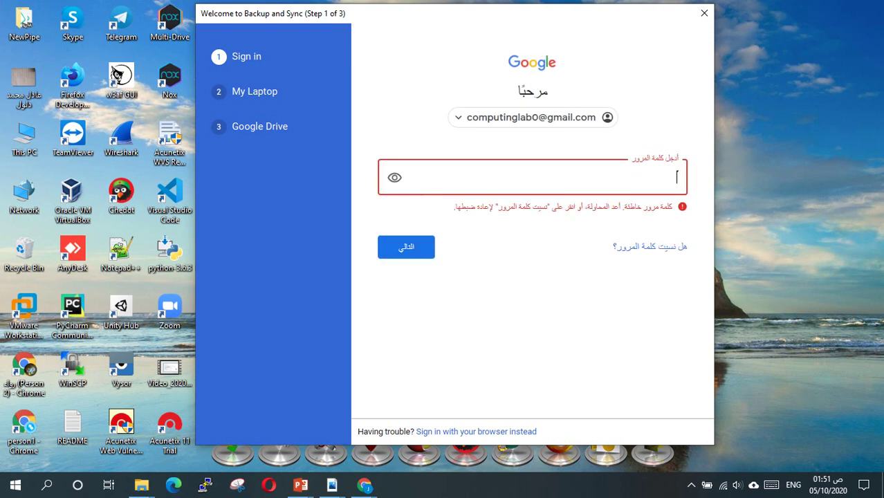
{"action": "type", "text": "•••••••••••"}
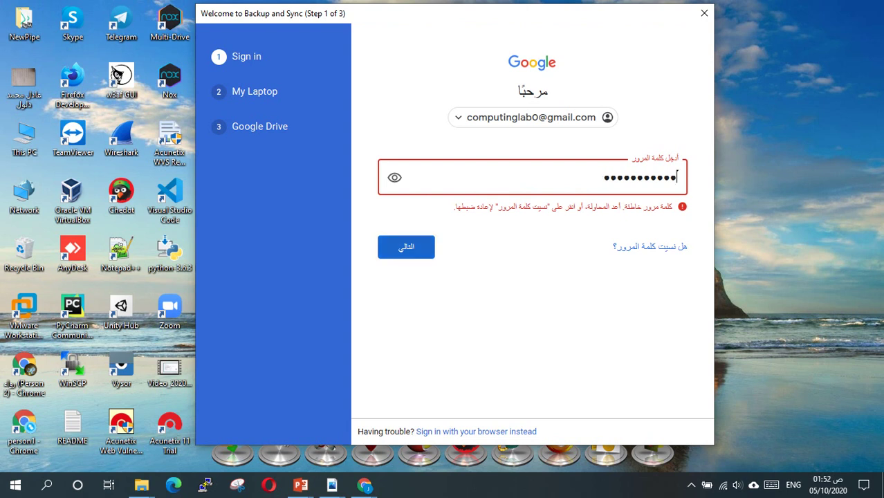
{"action": "key", "text": "Return"}
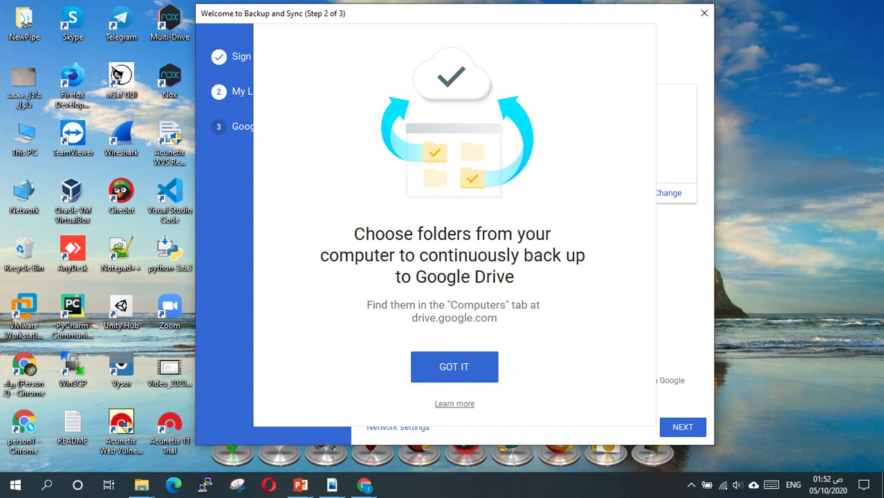
Dismiss the intro, untick Desktop, Documents and Pictures, and open the folder chooser.
{"action": "left_click", "coordinate": [453, 367]}
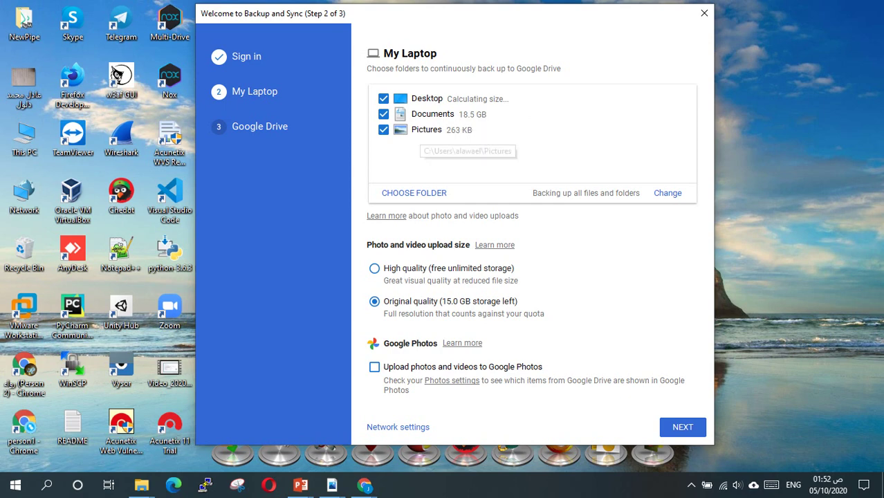
{"action": "left_click", "coordinate": [383, 99]}
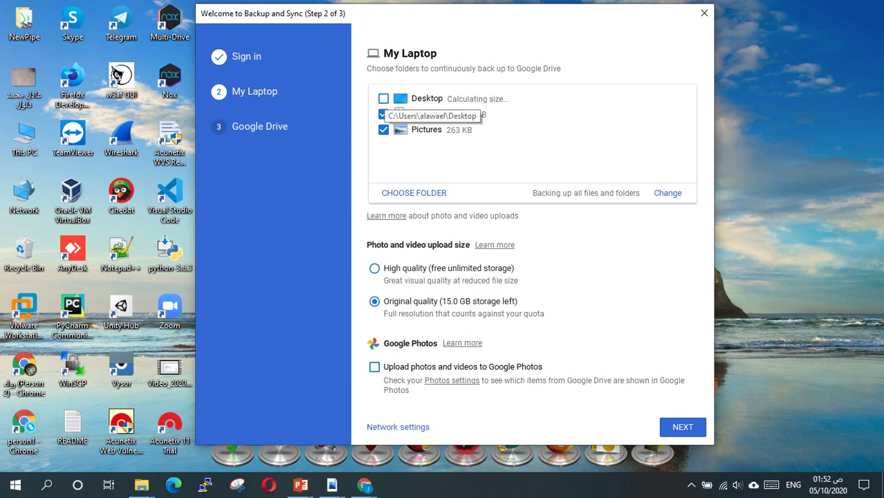
{"action": "left_click", "coordinate": [383, 114]}
{"action": "left_click", "coordinate": [383, 130]}
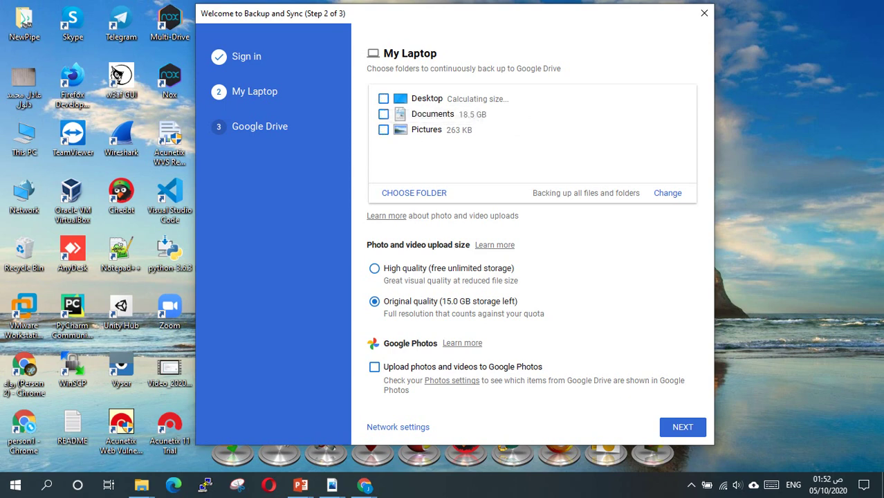
{"action": "left_click", "coordinate": [413, 193]}
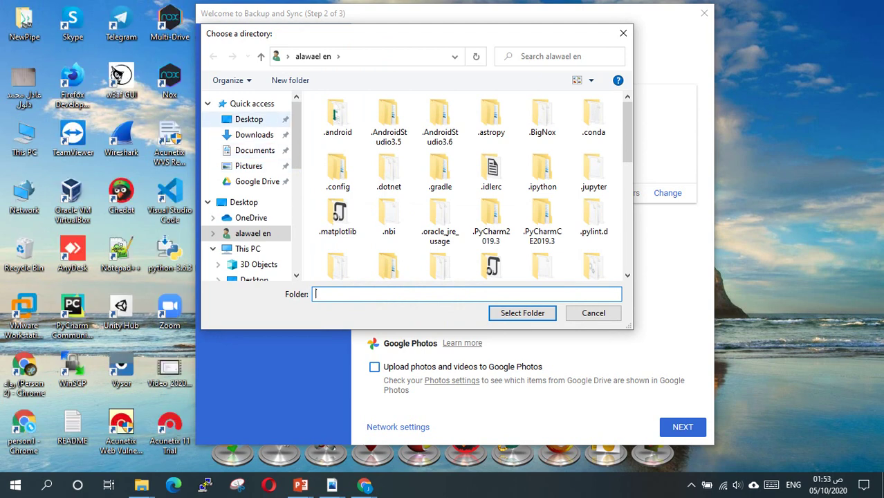
Create a new Desktop folder named 'drive' and choose it as the backup folder.
{"action": "left_click", "coordinate": [248, 119]}
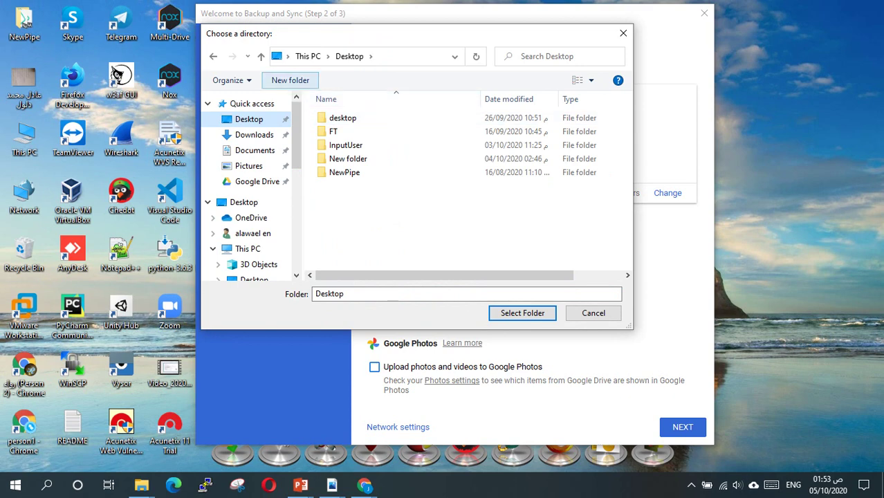
{"action": "left_click", "coordinate": [290, 81]}
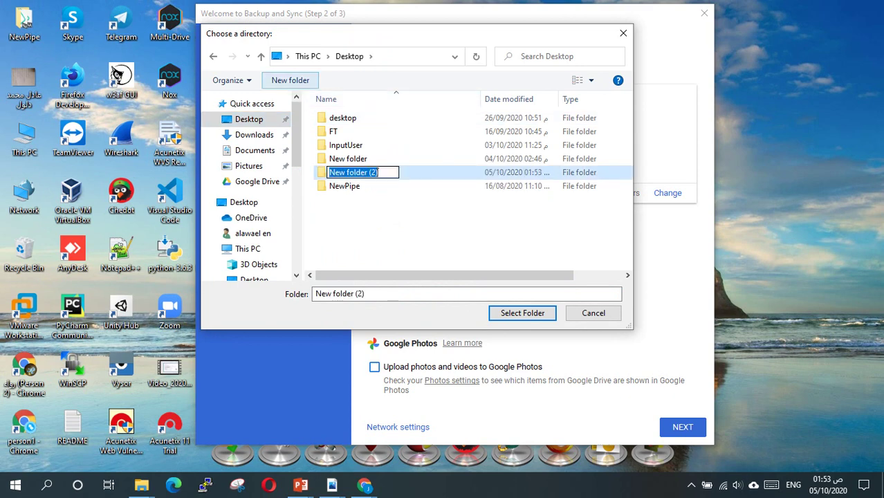
{"action": "type", "text": "deive"}
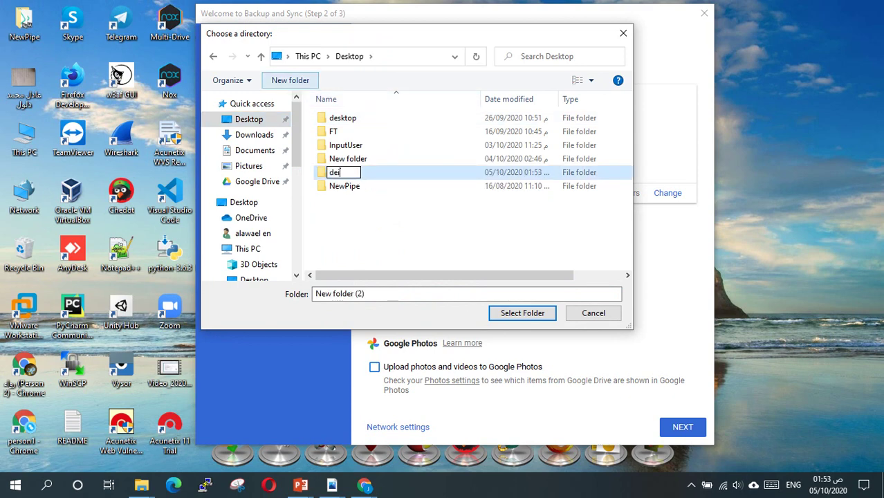
{"action": "key", "text": "BackSpace"}
{"action": "key", "text": "BackSpace"}
{"action": "key", "text": "BackSpace"}
{"action": "key", "text": "BackSpace"}
{"action": "key", "text": "BackSpace"}
{"action": "type", "text": "drive"}
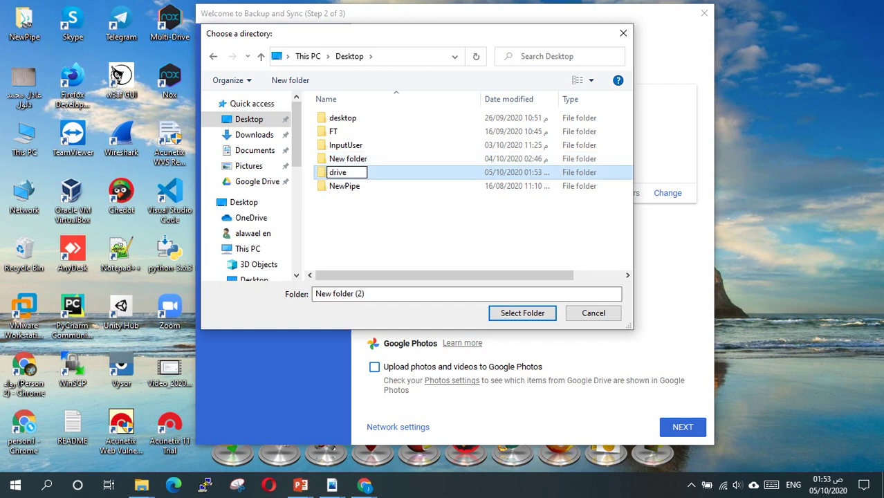
{"action": "key", "text": "Return"}
{"action": "key", "text": "Return"}
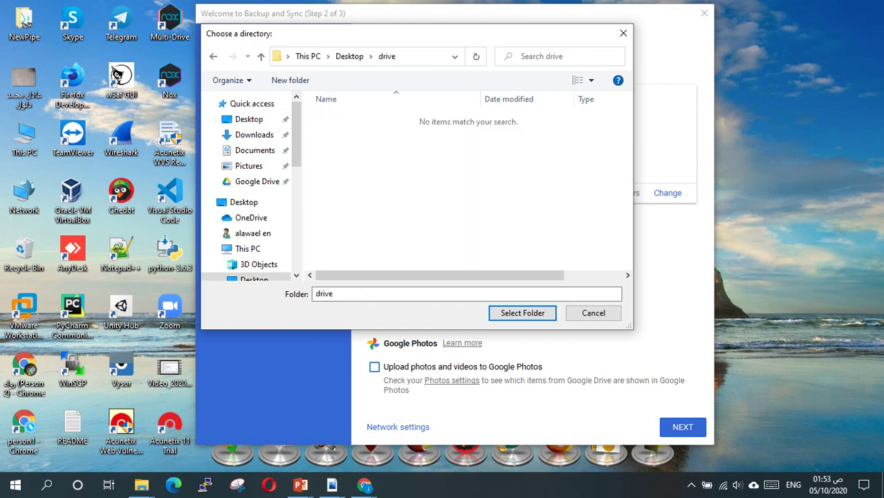
{"action": "left_click", "coordinate": [349, 56]}
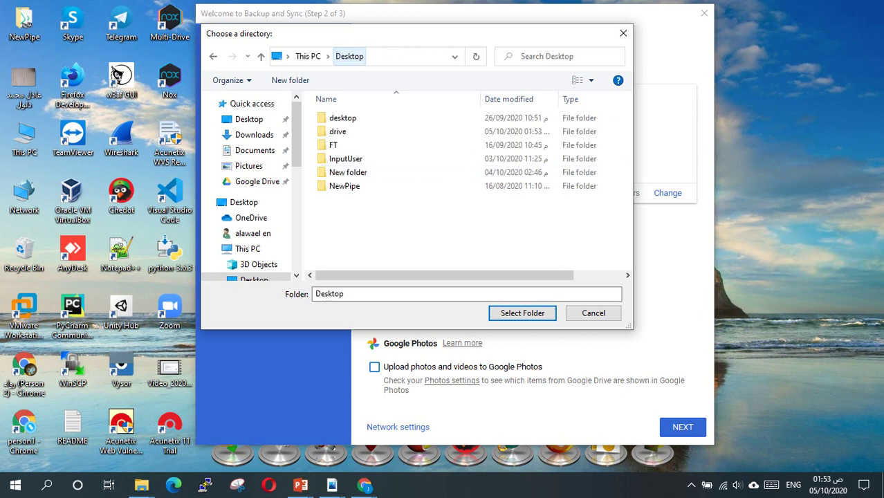
{"action": "left_click", "coordinate": [338, 131]}
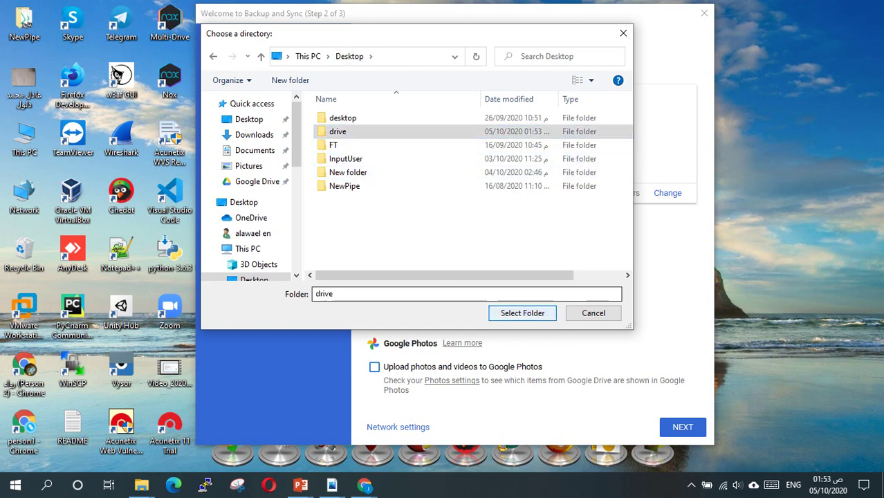
{"action": "key", "text": "Return"}
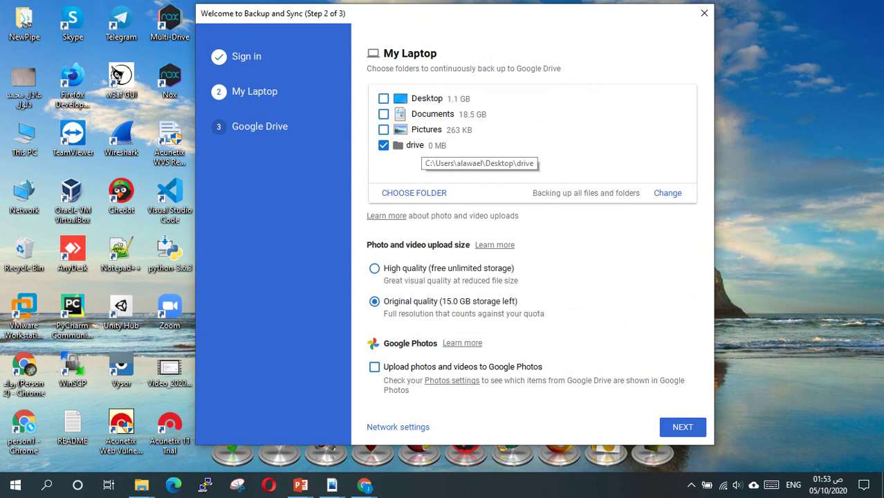
Proceed through NEXT, GOT IT and START, agreeing to merge with the existing Google Drive folder.
{"action": "key", "text": "Return"}
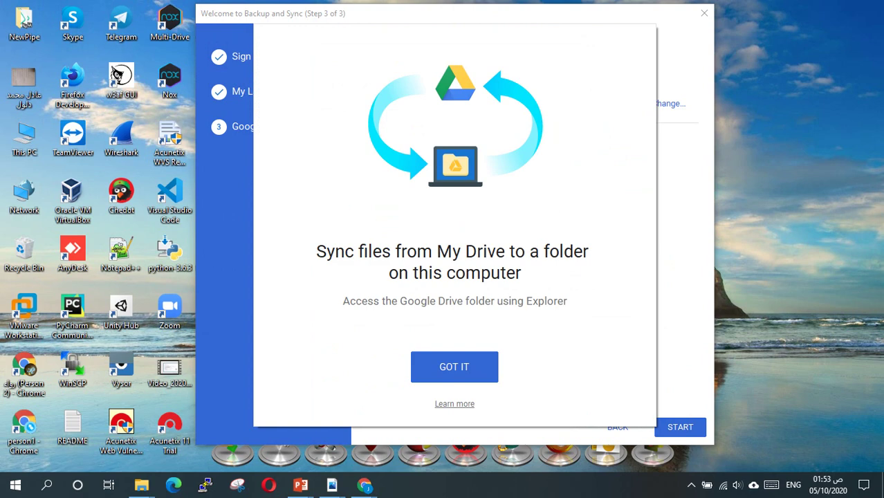
{"action": "key", "text": "Return"}
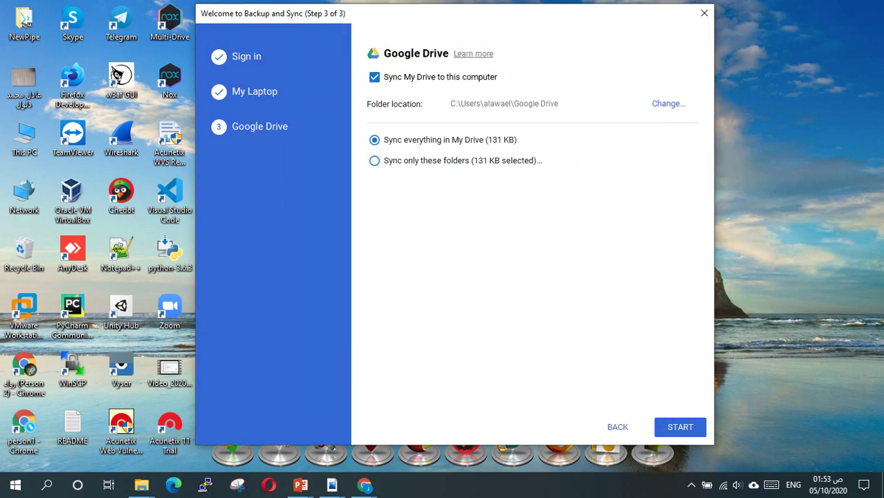
{"action": "key", "text": "Return"}
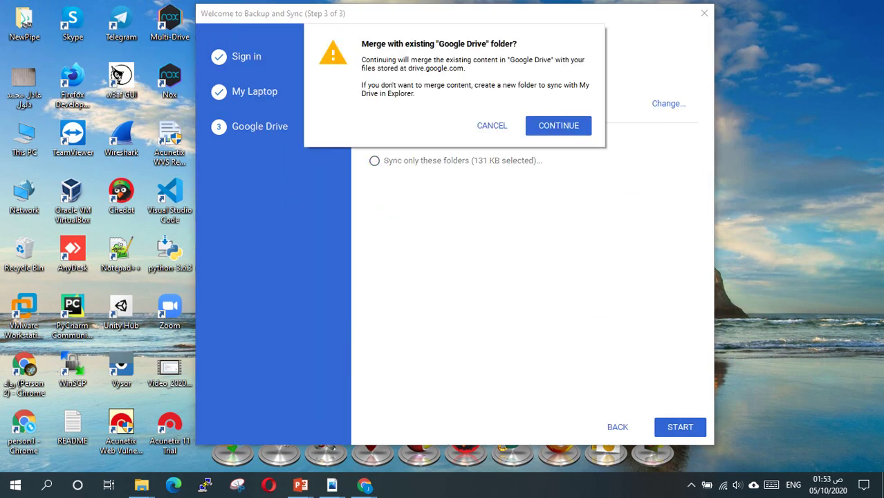
{"action": "key", "text": "Return"}
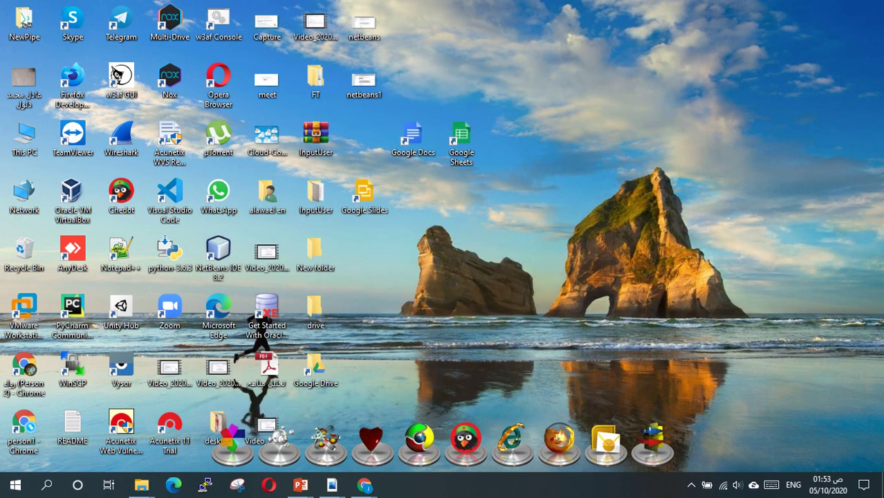
Move the Google Drive shortcut to a new spot on the desktop.
{"action": "left_click_drag", "start_coordinate": [315, 373], "coordinate": [428, 225]}
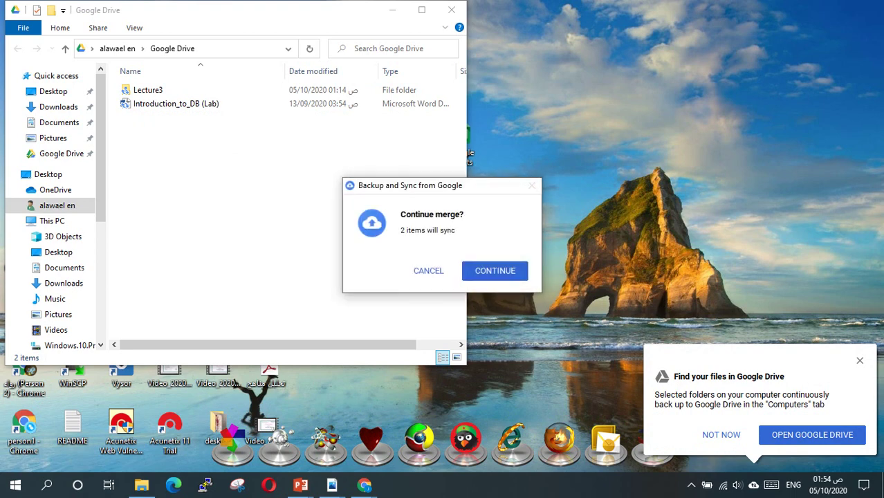
Confirm merging the 2 items and open Google Drive in the browser.
{"action": "key", "text": "Return"}
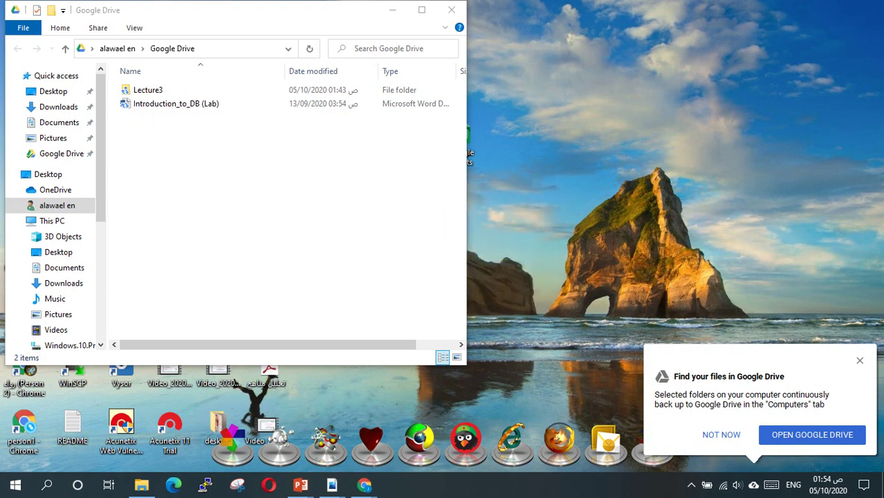
{"action": "key", "text": "Return"}
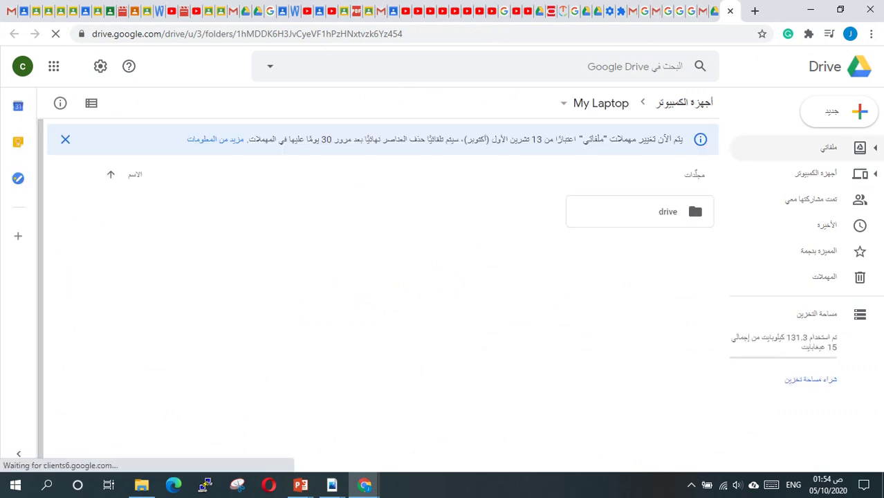
Browse Computers > My Laptop > drive to confirm it is empty, then minimize Chrome.
{"action": "left_click", "coordinate": [816, 172]}
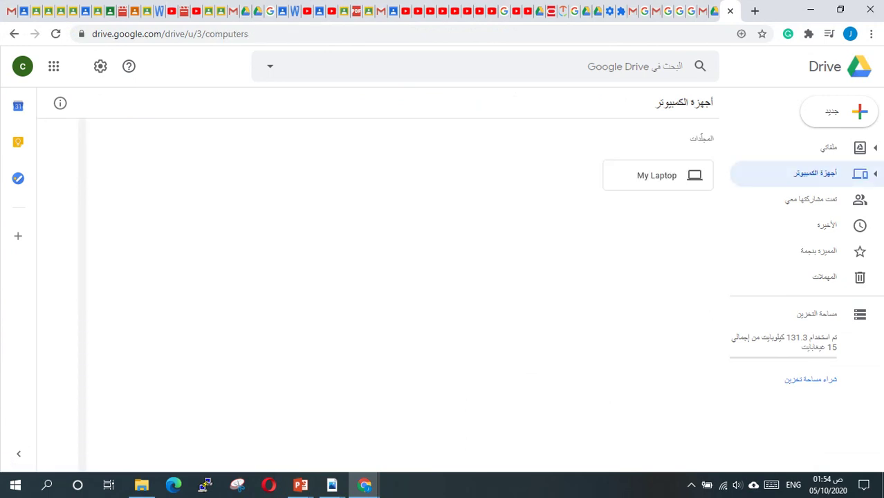
{"action": "double_click", "coordinate": [657, 175]}
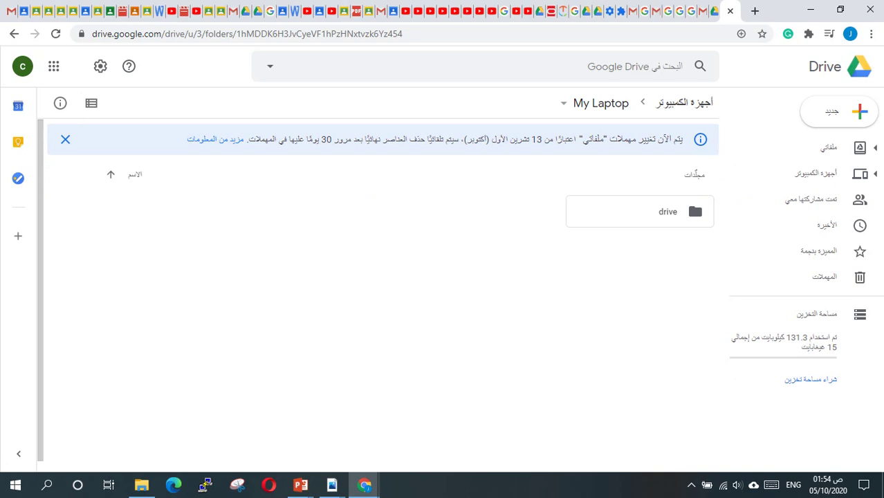
{"action": "double_click", "coordinate": [640, 212]}
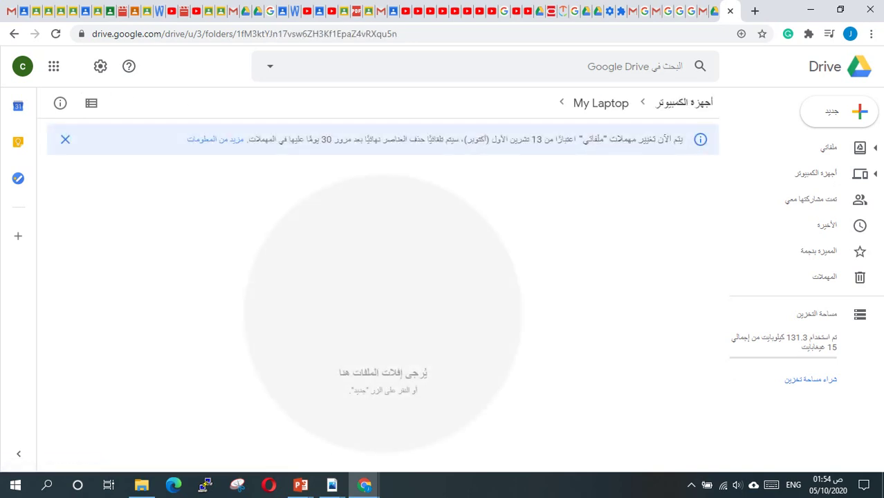
{"action": "left_click", "coordinate": [817, 174]}
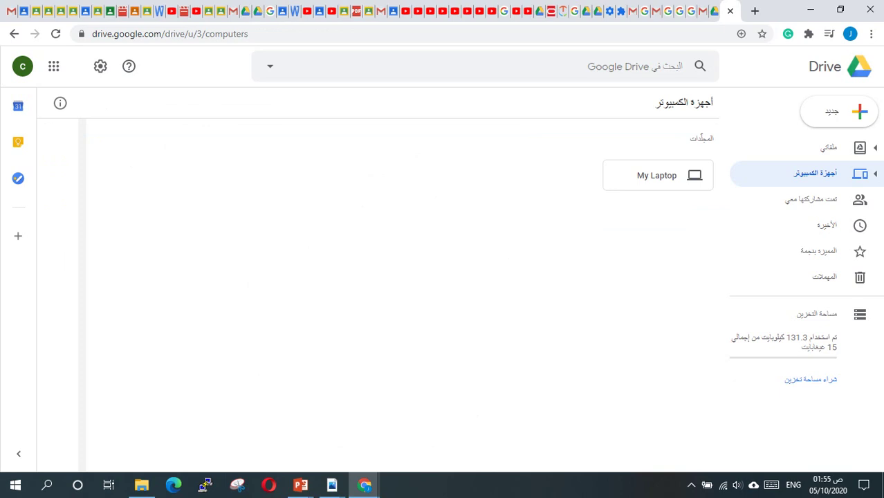
{"action": "left_click", "coordinate": [810, 9]}
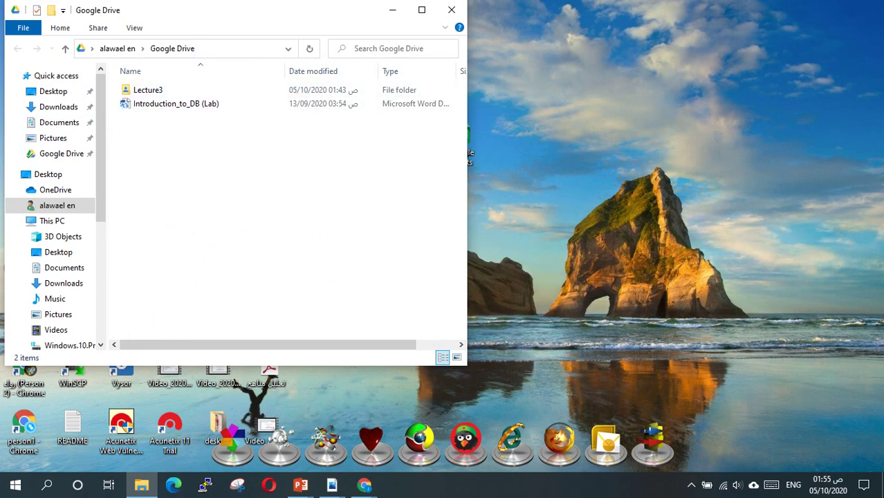
Move the Google Drive window right and open its Lecture3 folder, showing class2 and Java_OutLine (Lab).
{"action": "left_click_drag", "start_coordinate": [242, 10], "coordinate": [654, 59]}
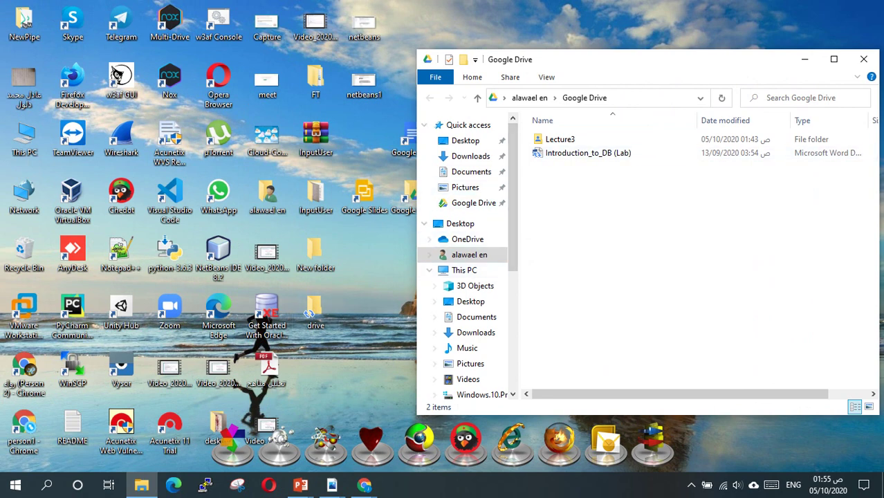
{"action": "left_click", "coordinate": [588, 153]}
{"action": "key", "text": "Return"}
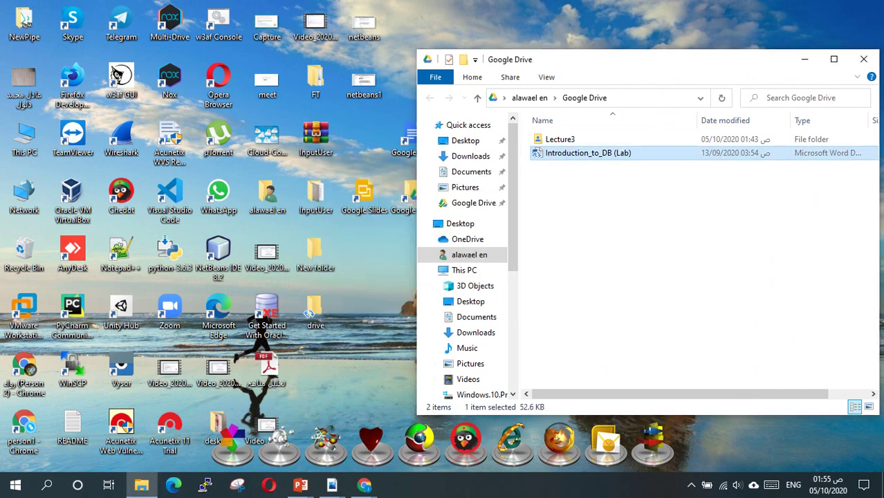
{"action": "left_click", "coordinate": [560, 139]}
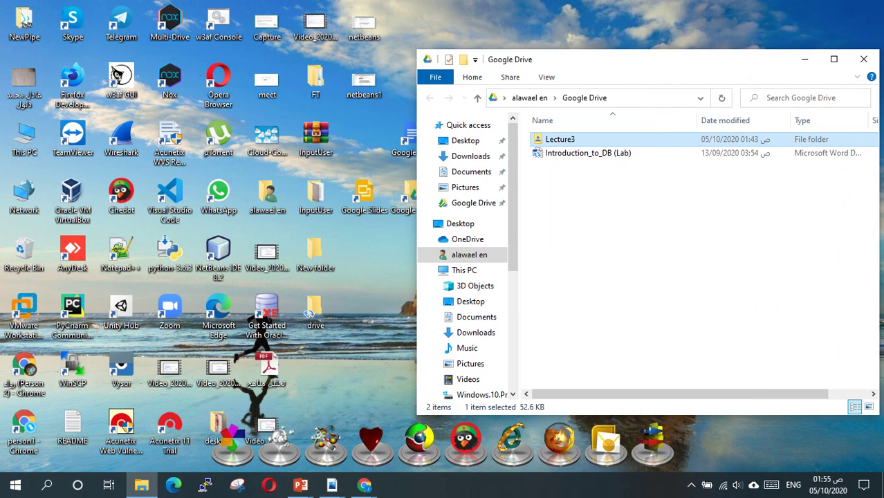
{"action": "key", "text": "Return"}
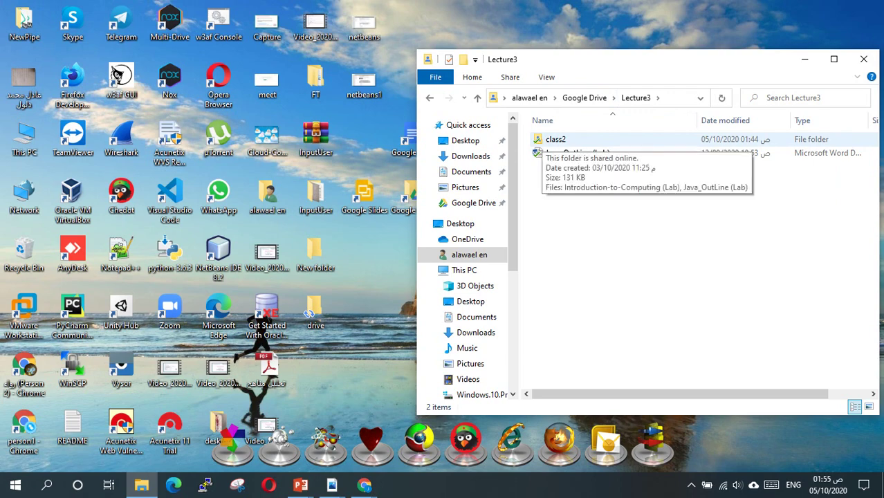
Back in Chrome, go to My Drive and open the Lecture3 folder.
{"action": "mouse_move", "coordinate": [363, 485]}
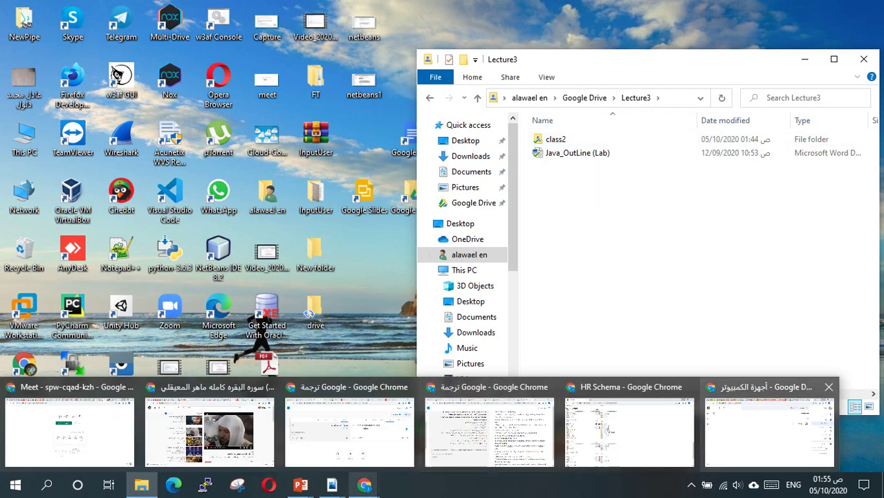
{"action": "left_click", "coordinate": [768, 422]}
{"action": "left_click", "coordinate": [828, 147]}
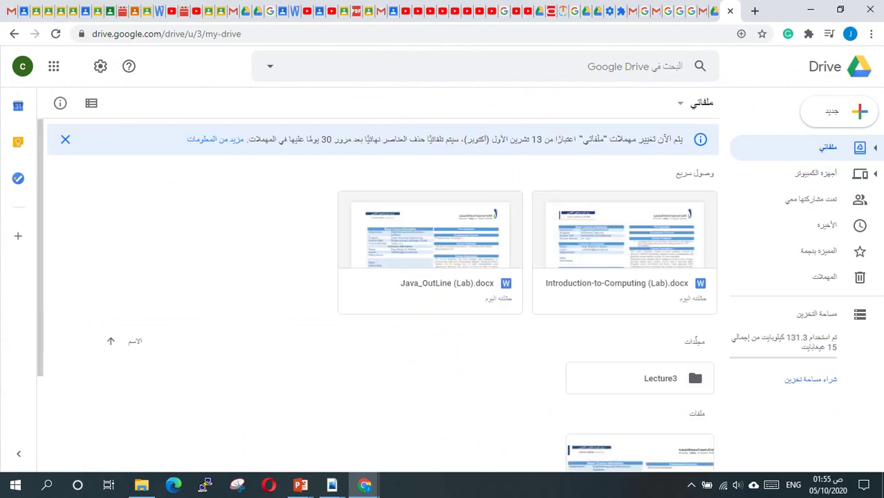
{"action": "double_click", "coordinate": [640, 379]}
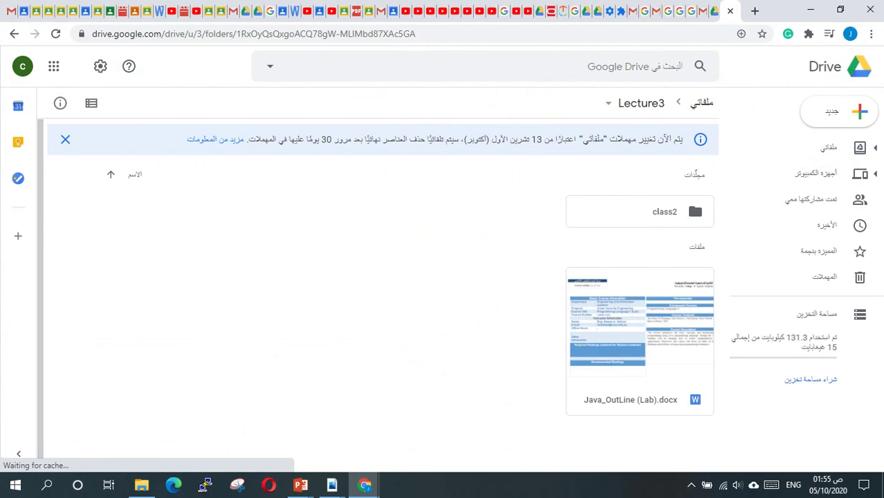
Compare the web Lecture3 folder with the local Explorer copy, then return to Chrome.
{"action": "left_click", "coordinate": [811, 9]}
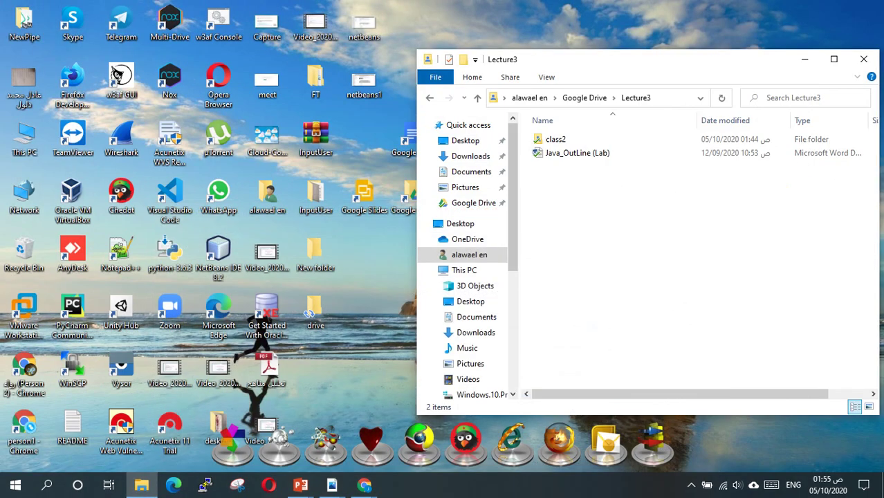
{"action": "left_click_drag", "start_coordinate": [623, 59], "coordinate": [692, 47]}
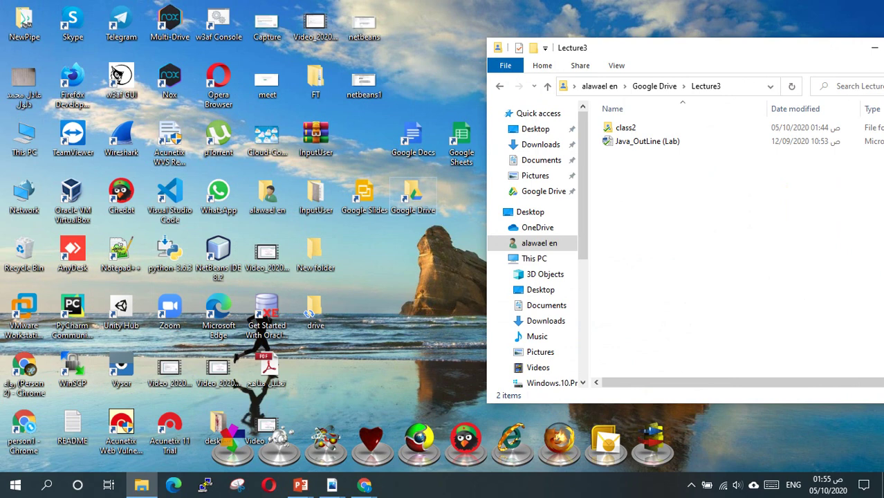
{"action": "double_click", "coordinate": [413, 197]}
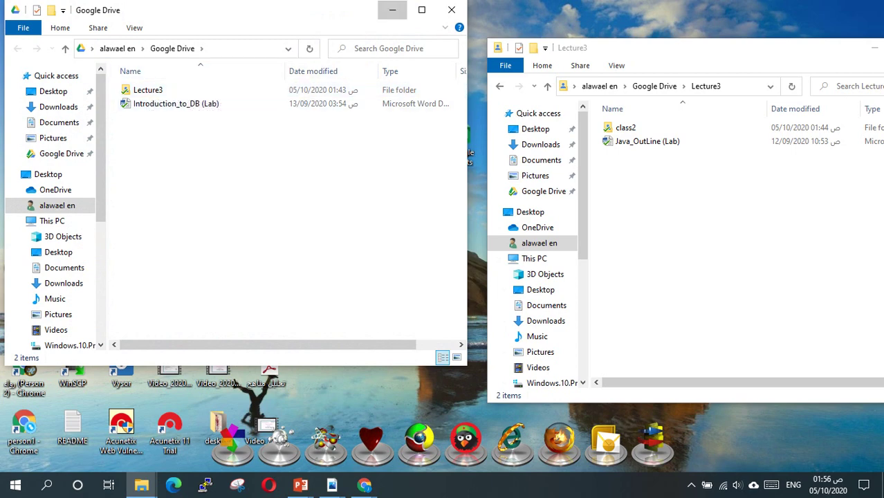
{"action": "left_click", "coordinate": [392, 10]}
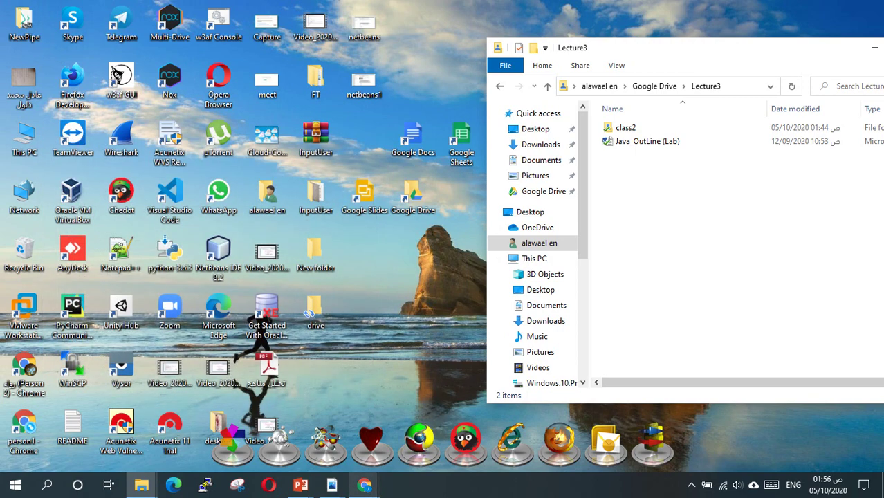
{"action": "left_click", "coordinate": [769, 426]}
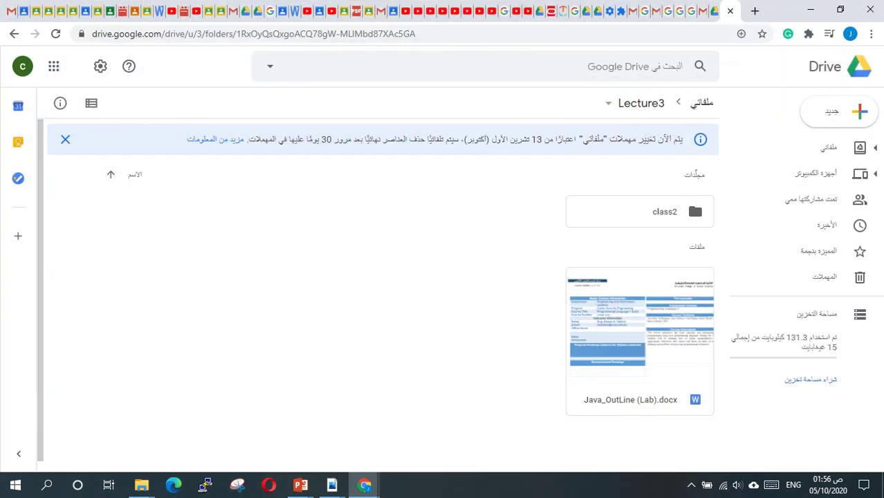
Create a new folder in Drive's Lecture3, keeping the default Untitled folder name.
{"action": "right_click", "coordinate": [417, 108]}
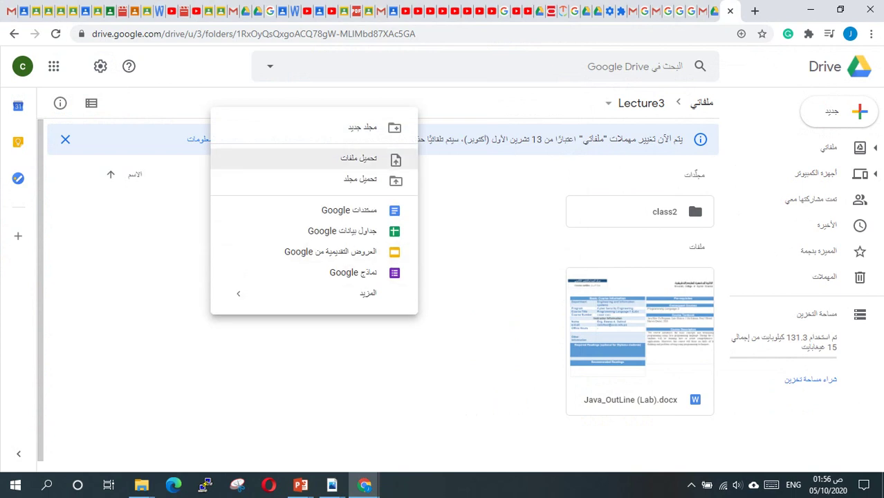
{"action": "key", "text": "Up"}
{"action": "key", "text": "Up"}
{"action": "key", "text": "Return"}
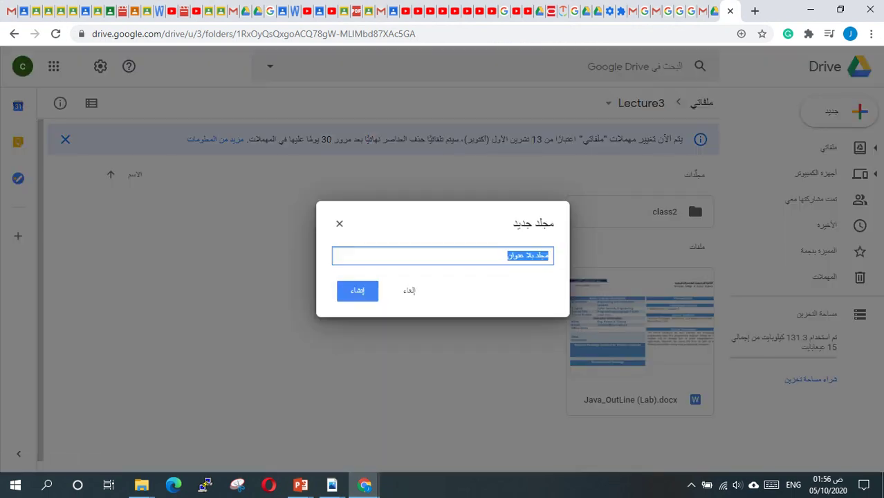
{"action": "key", "text": "Return"}
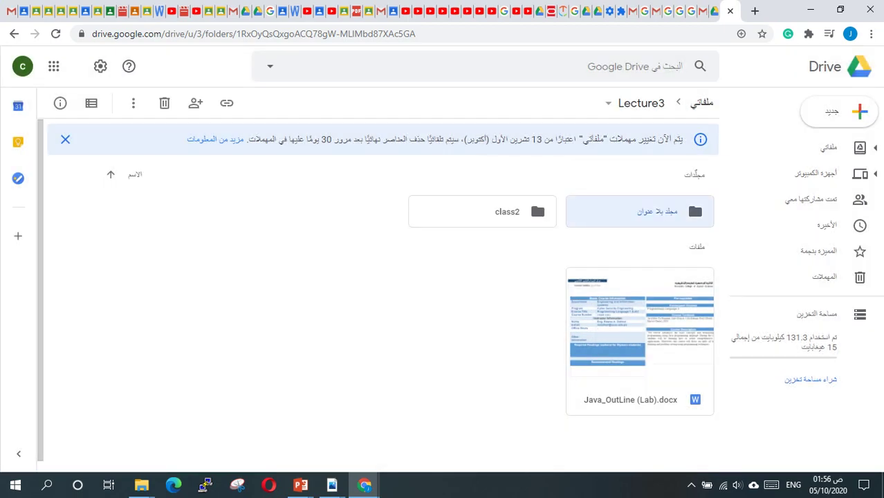
Check the local Google Drive folder, close that Explorer window, and return to Lecture3 in Chrome.
{"action": "left_click", "coordinate": [810, 10]}
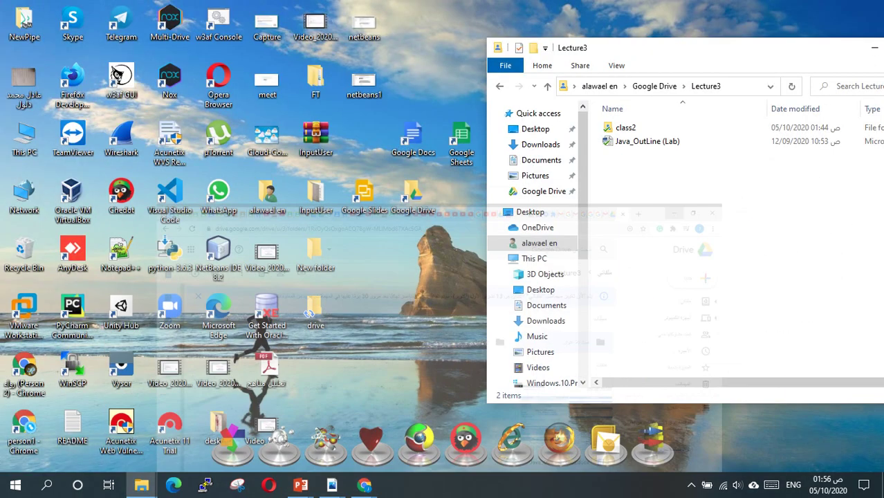
{"action": "left_click", "coordinate": [654, 86]}
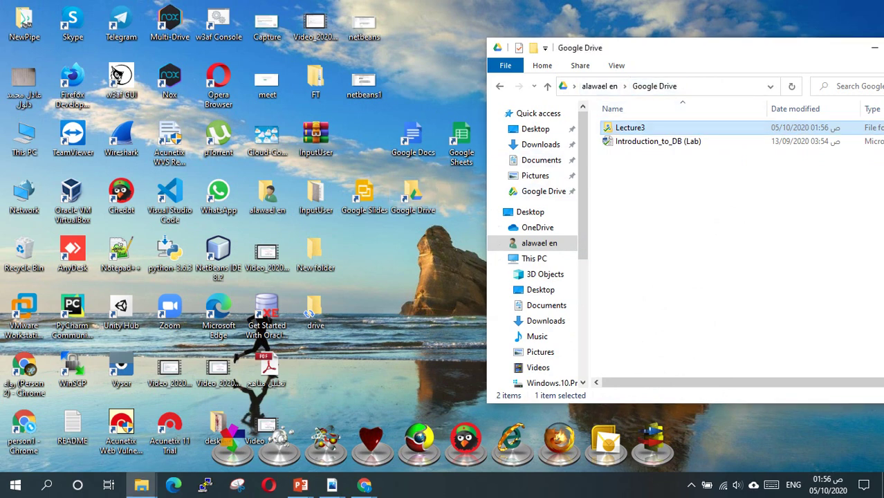
{"action": "left_click_drag", "start_coordinate": [879, 48], "coordinate": [663, 70]}
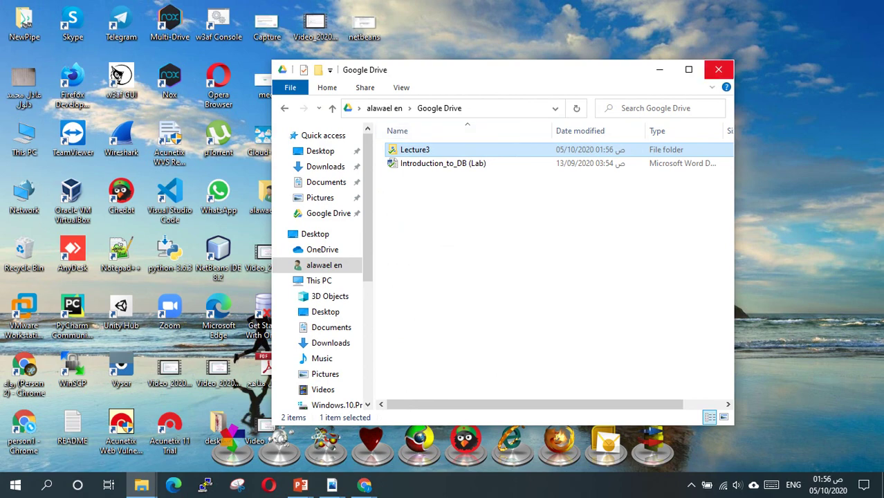
{"action": "left_click", "coordinate": [718, 69]}
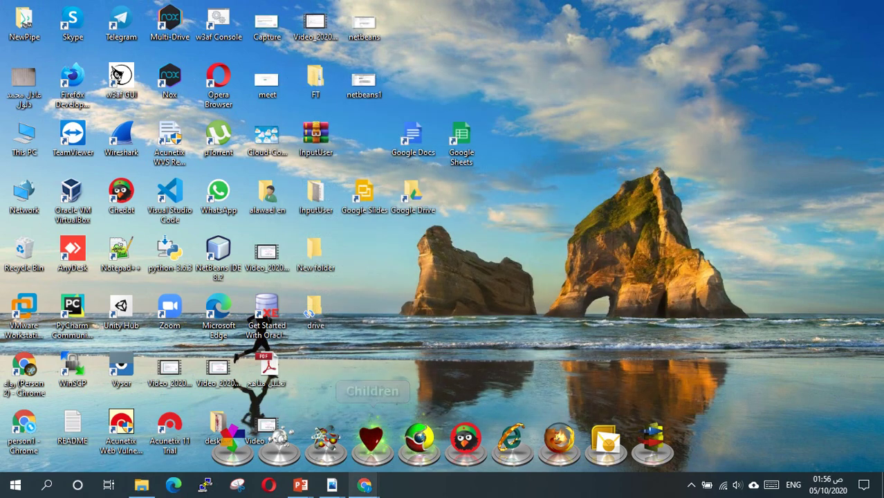
{"action": "mouse_move", "coordinate": [365, 485]}
{"action": "left_click", "coordinate": [768, 424]}
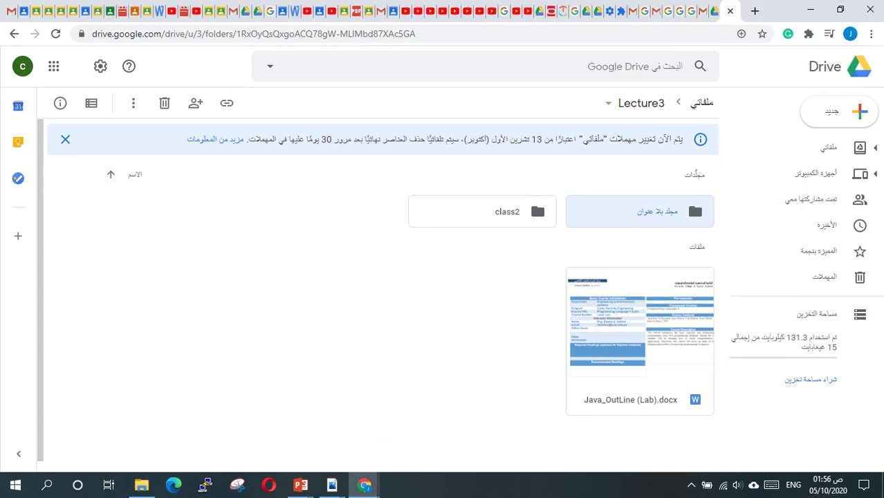
Upload Introduction_to_DB (Lab).docx from the outline folder into Lecture3 via New > File upload.
{"action": "left_click", "coordinate": [839, 112]}
{"action": "left_click", "coordinate": [823, 148]}
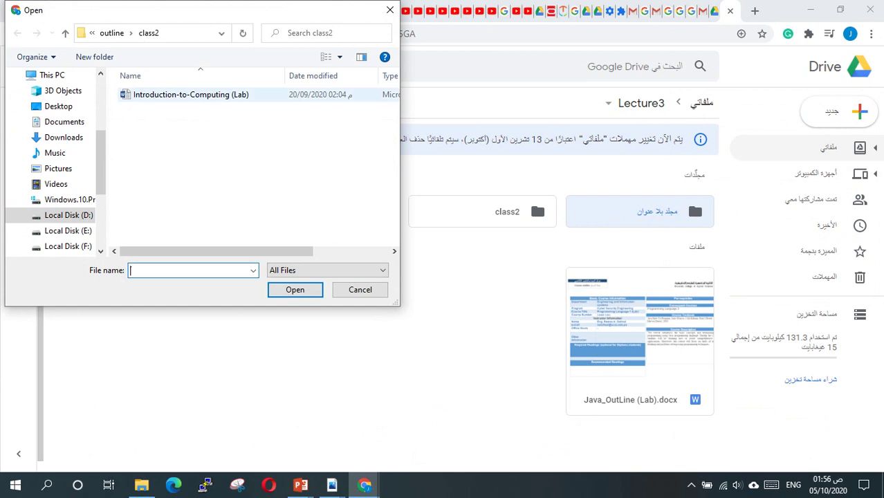
{"action": "left_click", "coordinate": [111, 32]}
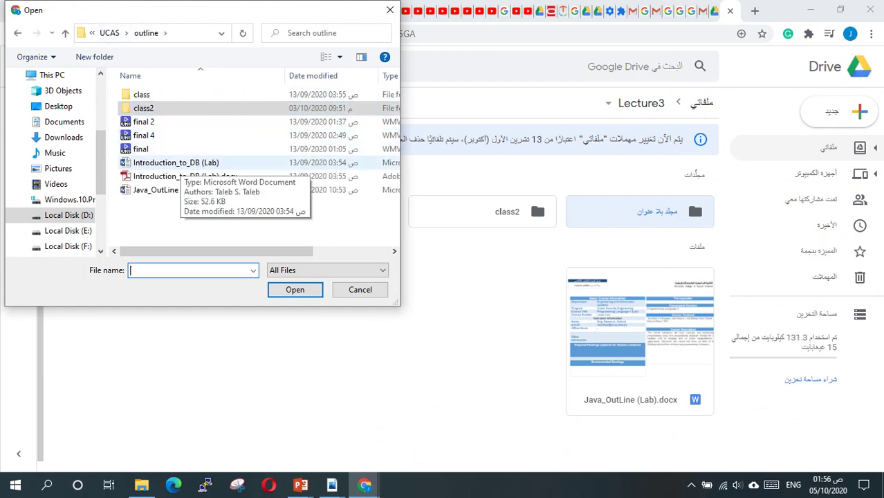
{"action": "left_click", "coordinate": [173, 163]}
{"action": "left_click", "coordinate": [295, 289]}
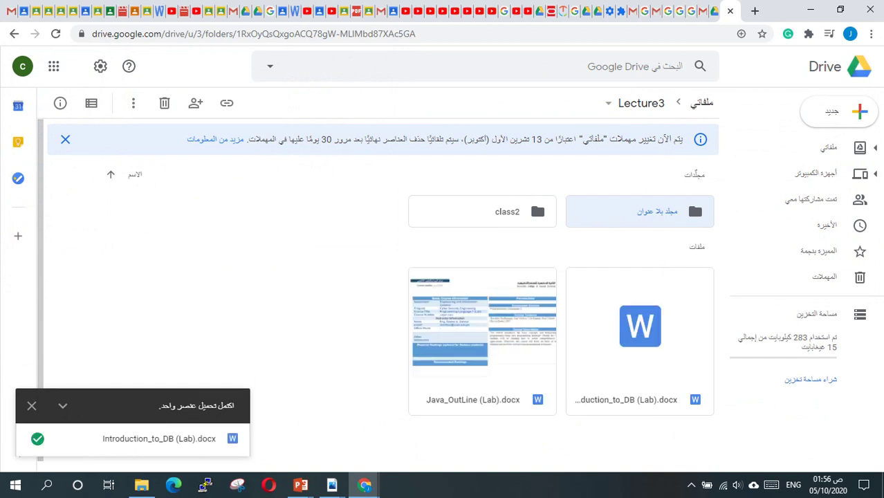
Open the local Google Drive > Lecture3 folder to confirm the 4 synced items.
{"action": "left_click", "coordinate": [809, 10]}
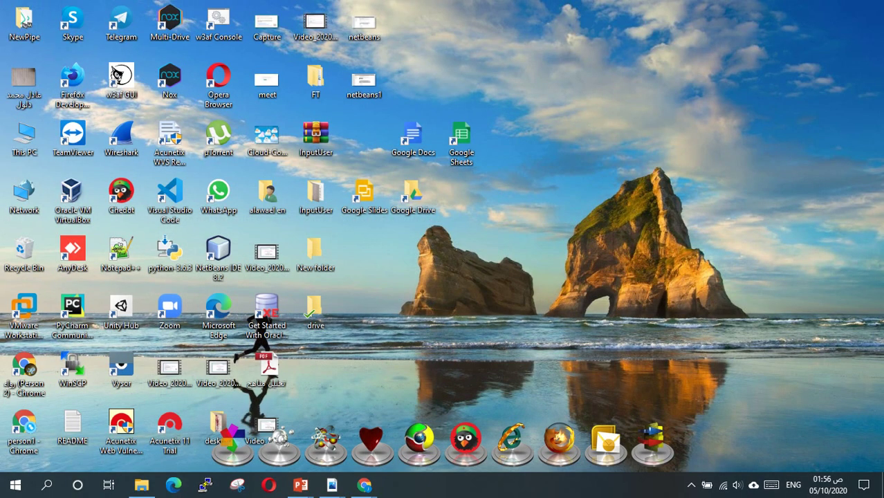
{"action": "double_click", "coordinate": [413, 197]}
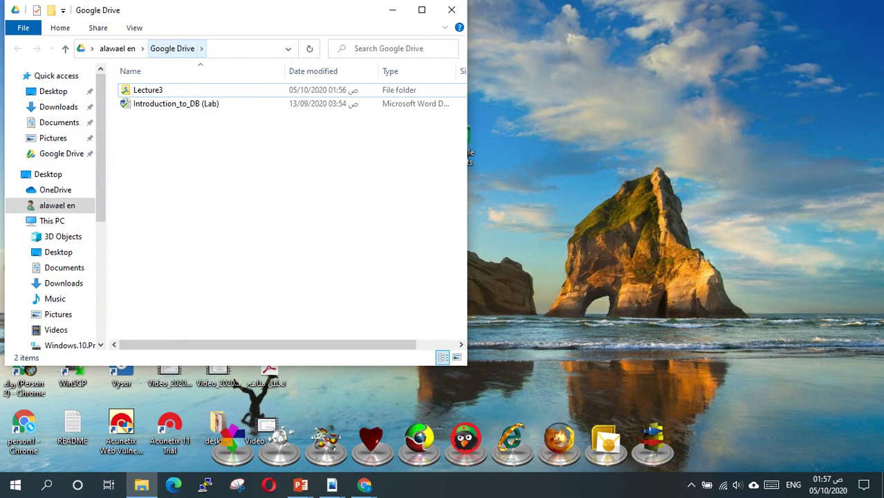
{"action": "left_click", "coordinate": [117, 48]}
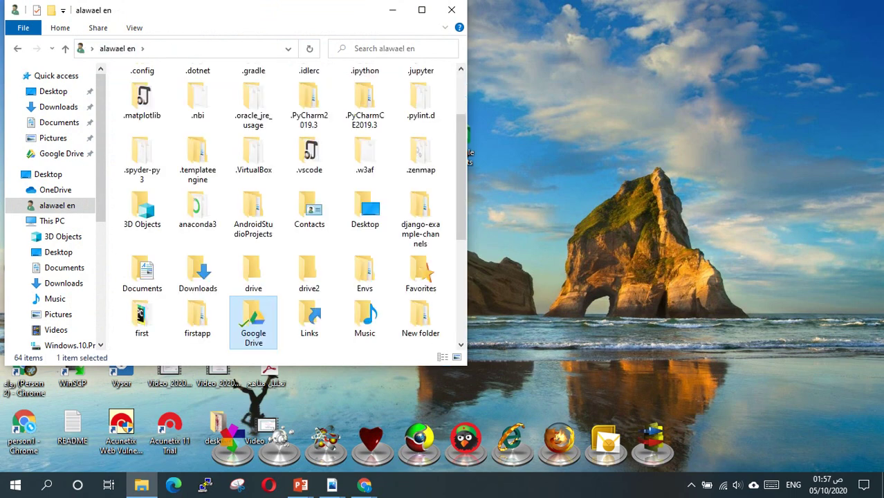
{"action": "double_click", "coordinate": [253, 322]}
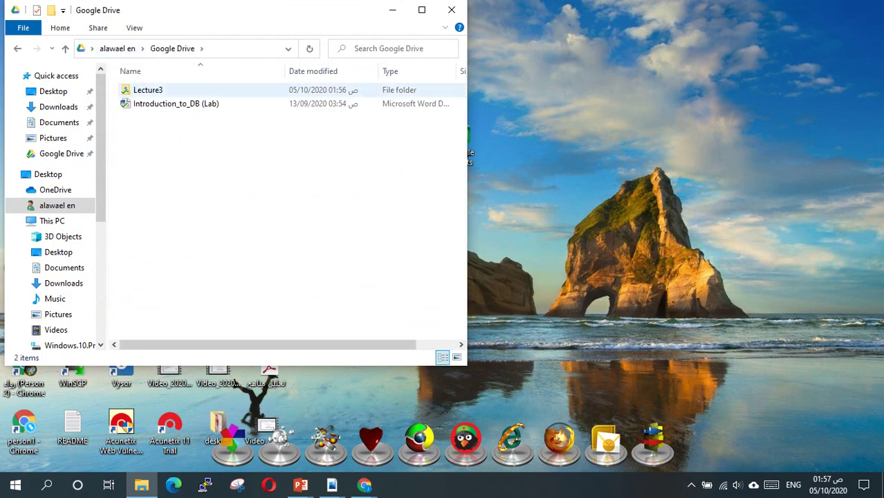
{"action": "left_click", "coordinate": [147, 90]}
{"action": "double_click", "coordinate": [148, 90]}
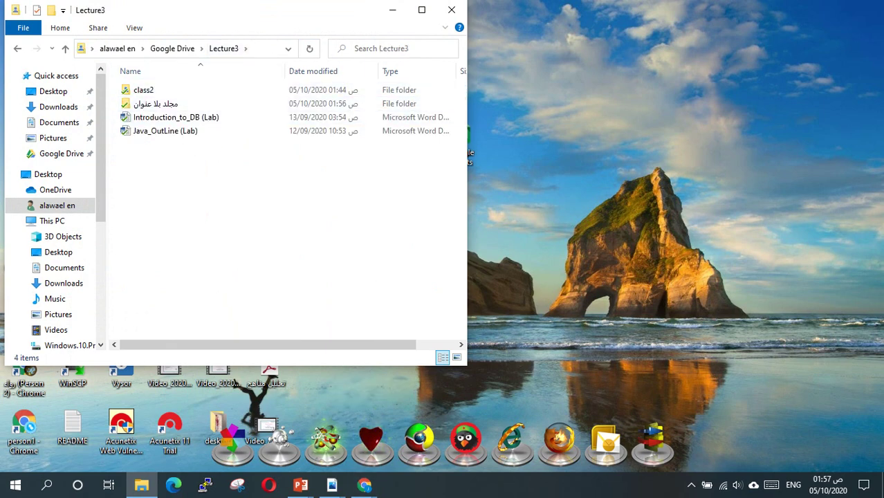
Minimize the Lecture3 Chrome window and the Lecture3 Explorer window to reveal the desktop.
{"action": "mouse_move", "coordinate": [364, 485]}
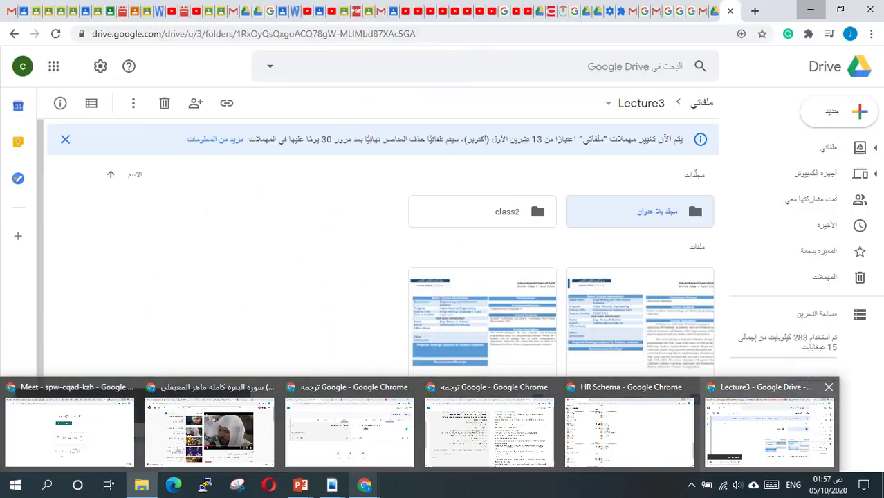
{"action": "left_click", "coordinate": [769, 429]}
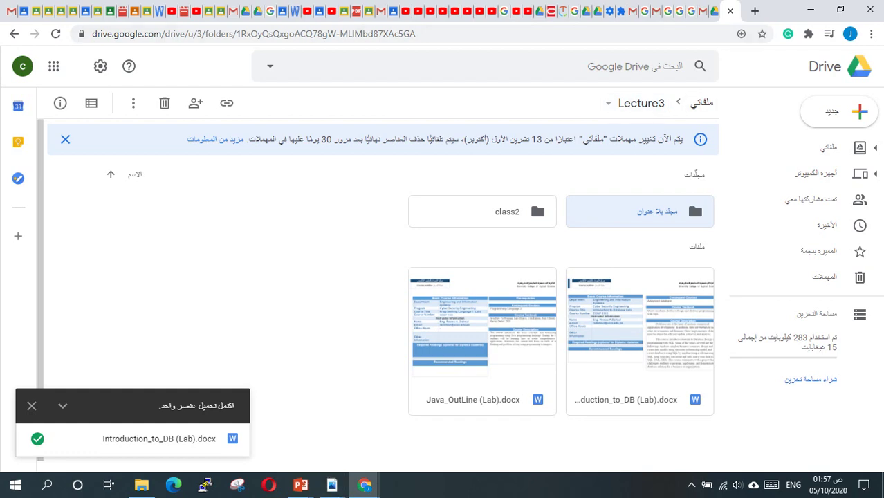
{"action": "left_click", "coordinate": [810, 10]}
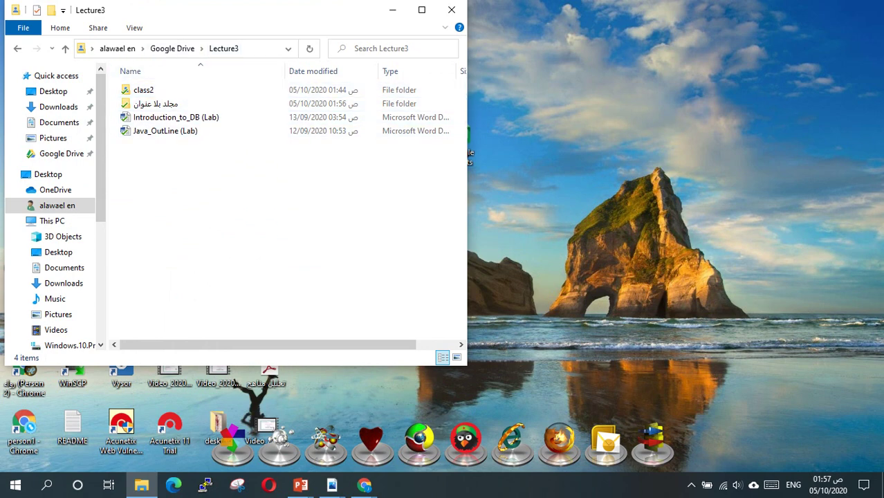
{"action": "left_click", "coordinate": [392, 9]}
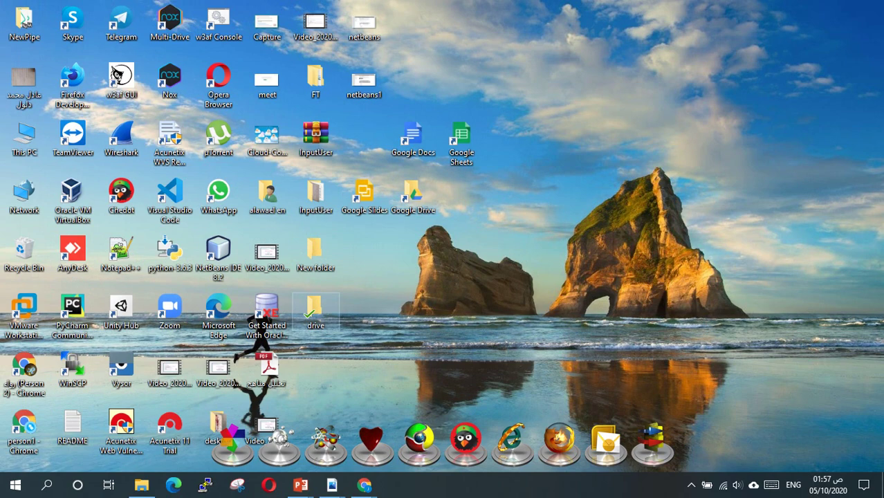
Create New Text Document in the desktop drive folder, type 'hghjfghjf', save it, and close Notepad.
{"action": "double_click", "coordinate": [298, 303]}
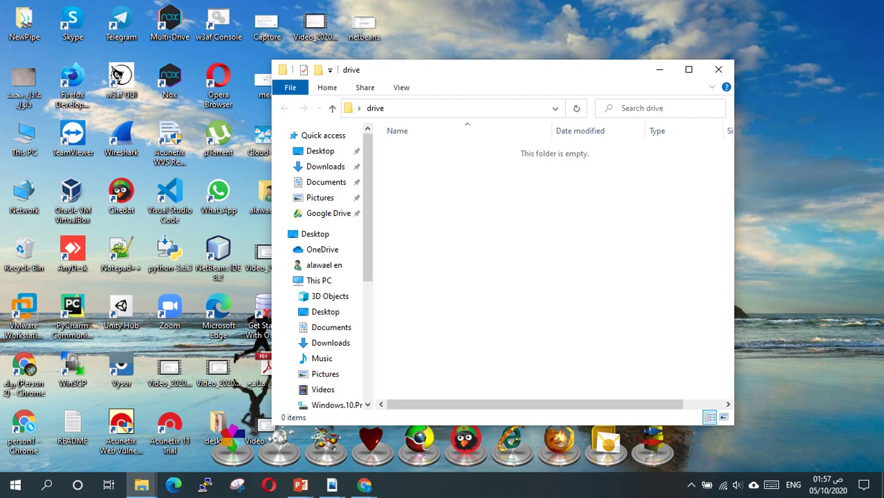
{"action": "right_click", "coordinate": [417, 195]}
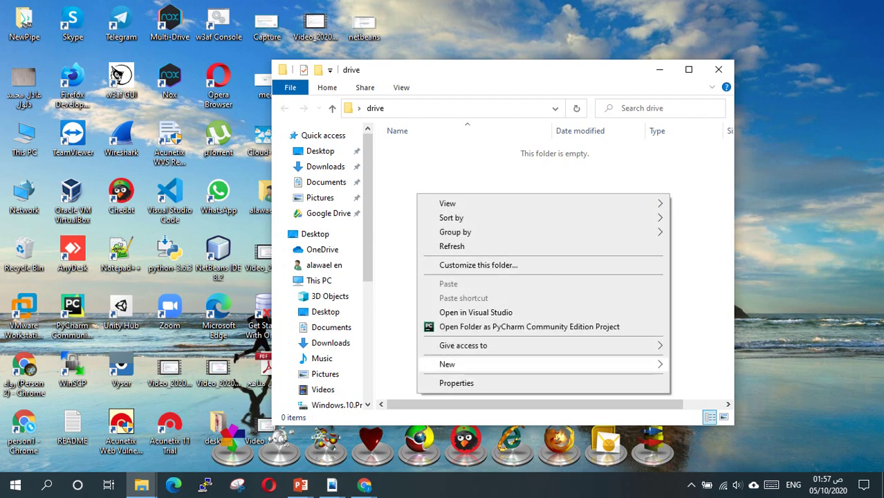
{"action": "mouse_move", "coordinate": [484, 363]}
{"action": "left_click", "coordinate": [715, 334]}
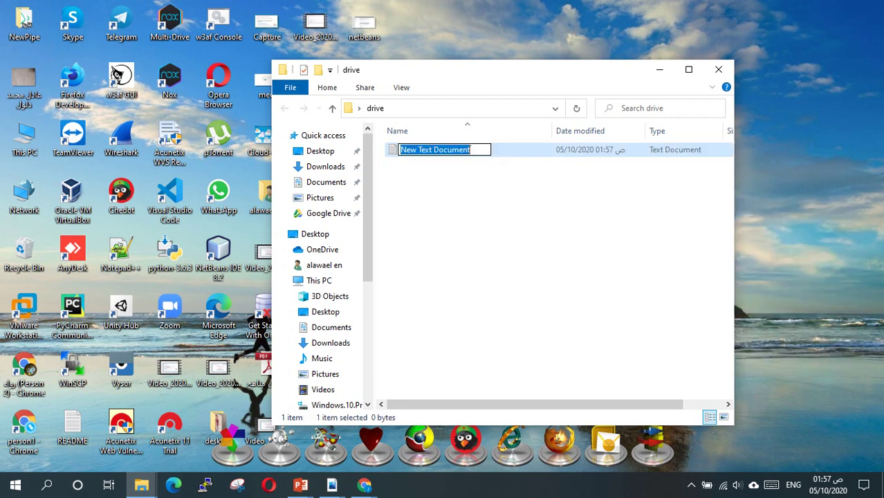
{"action": "key", "text": "Return"}
{"action": "key", "text": "Return"}
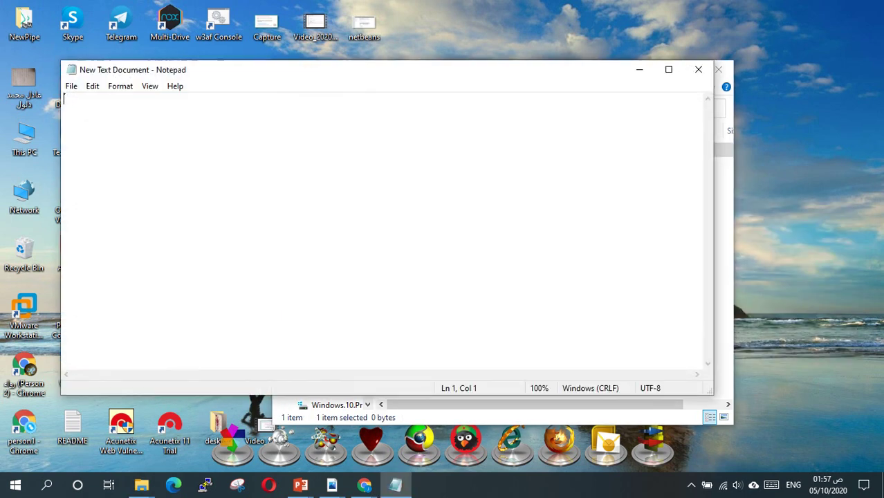
{"action": "type", "text": "hghjfghjf"}
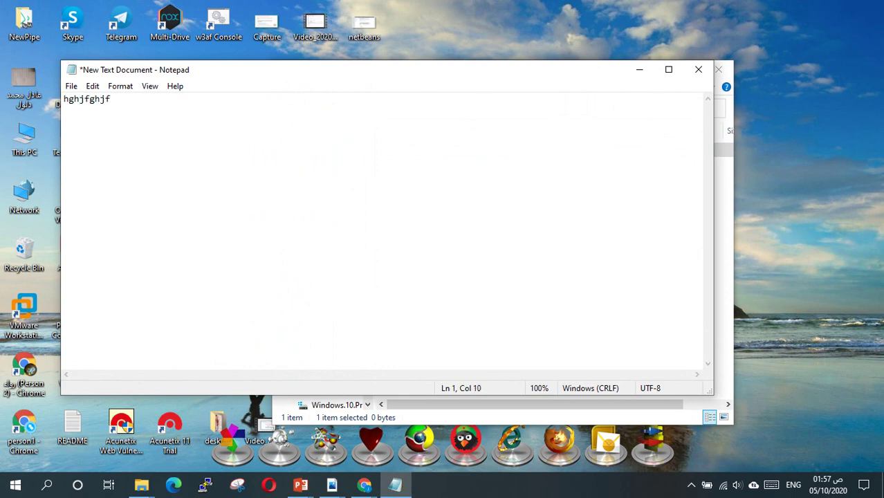
{"action": "key", "text": "ctrl+s"}
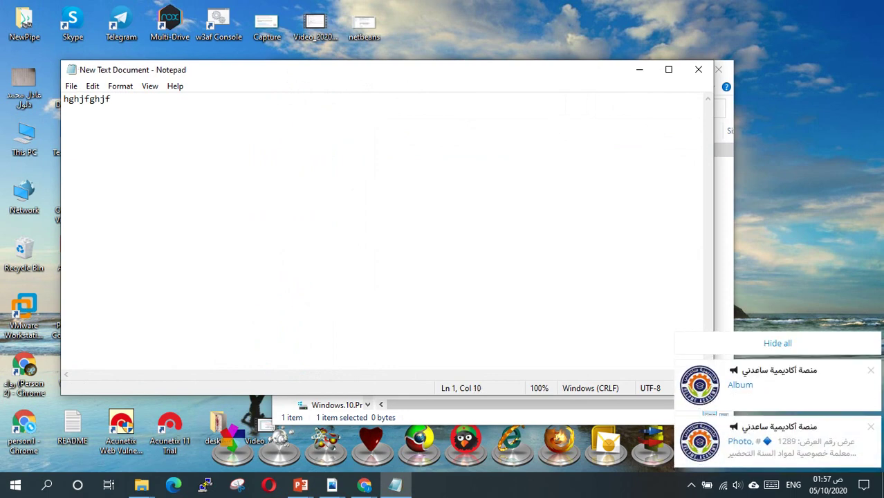
{"action": "left_click", "coordinate": [698, 69]}
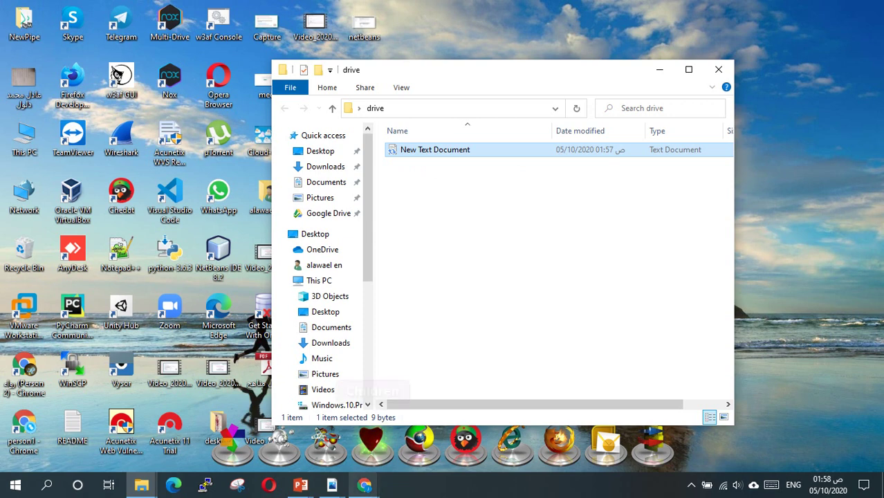
Preview New Text Document.txt under Computers > My Laptop > drive in Chrome, then close the preview and minimize Chrome.
{"action": "mouse_move", "coordinate": [364, 484]}
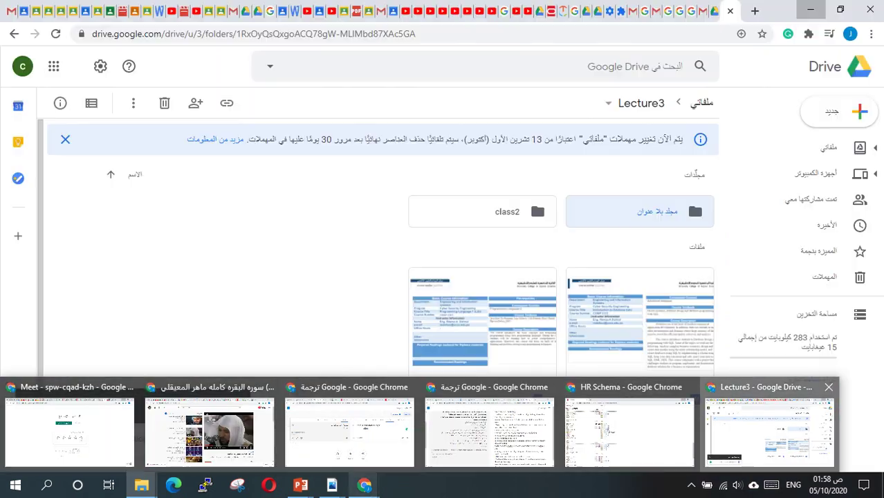
{"action": "left_click", "coordinate": [768, 429]}
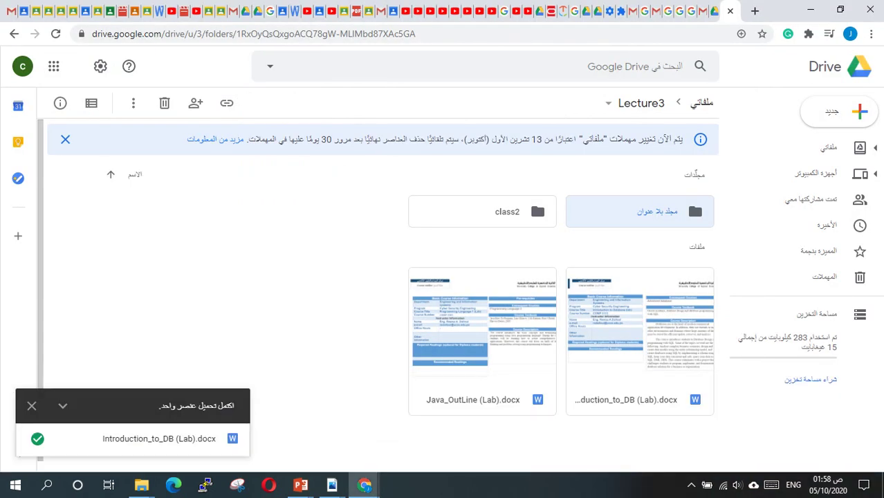
{"action": "left_click", "coordinate": [816, 173]}
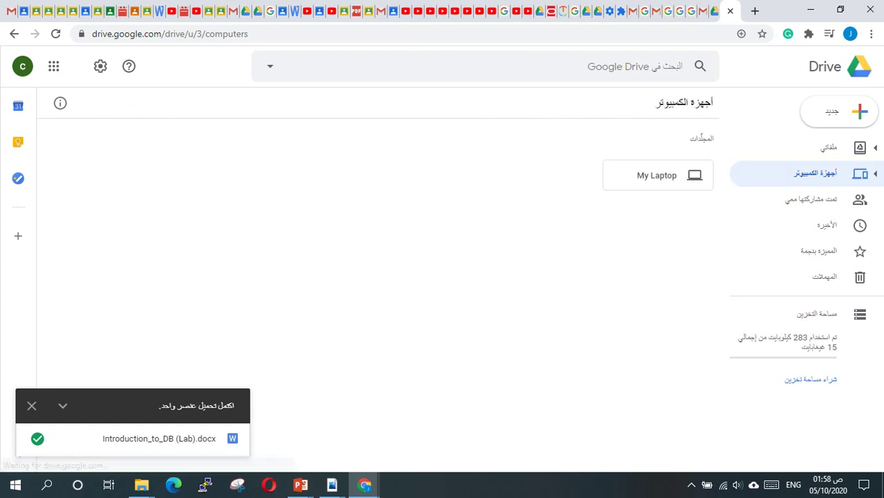
{"action": "double_click", "coordinate": [657, 176]}
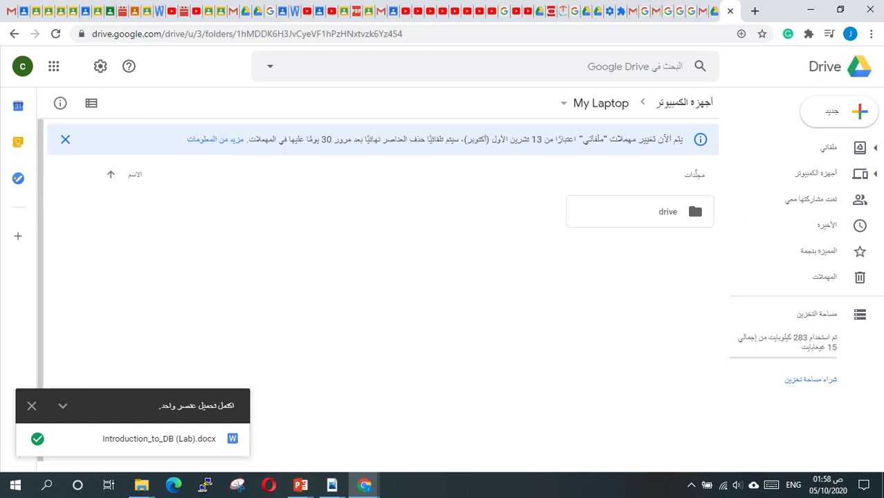
{"action": "double_click", "coordinate": [664, 212]}
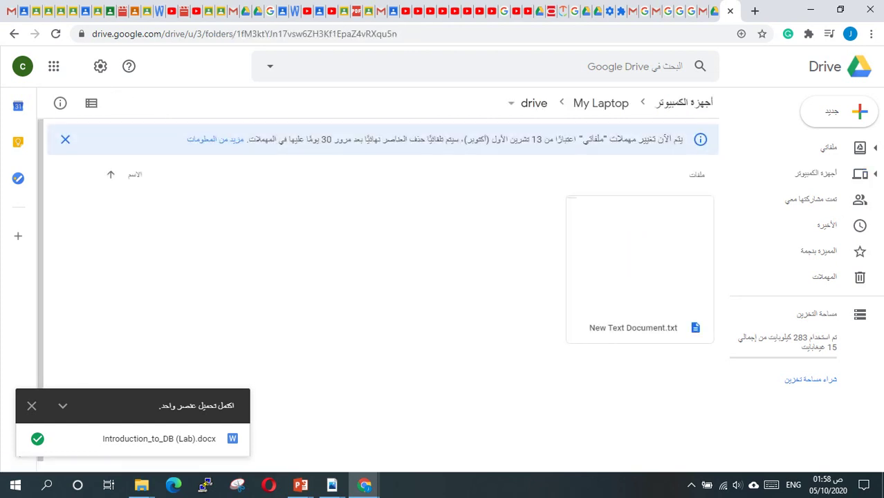
{"action": "double_click", "coordinate": [633, 276]}
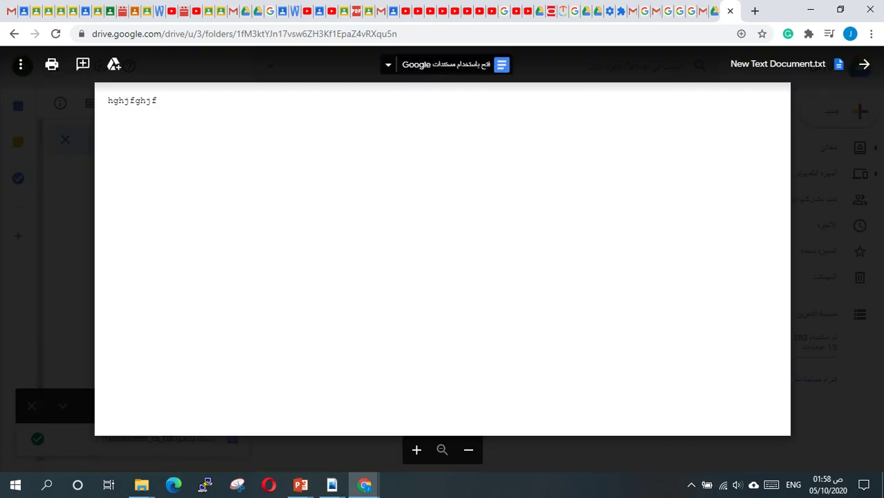
{"action": "left_click", "coordinate": [864, 64]}
{"action": "left_click", "coordinate": [810, 10]}
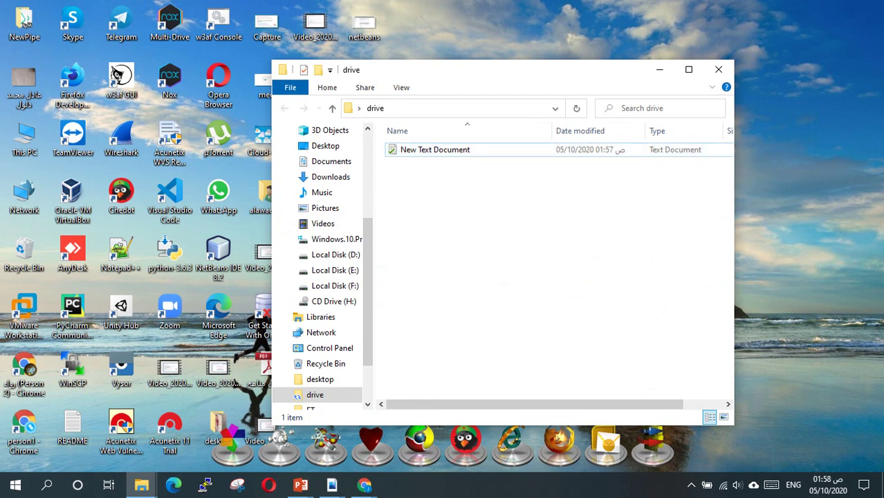
Select New Text Document and minimize the drive folder window.
{"action": "left_click", "coordinate": [434, 150]}
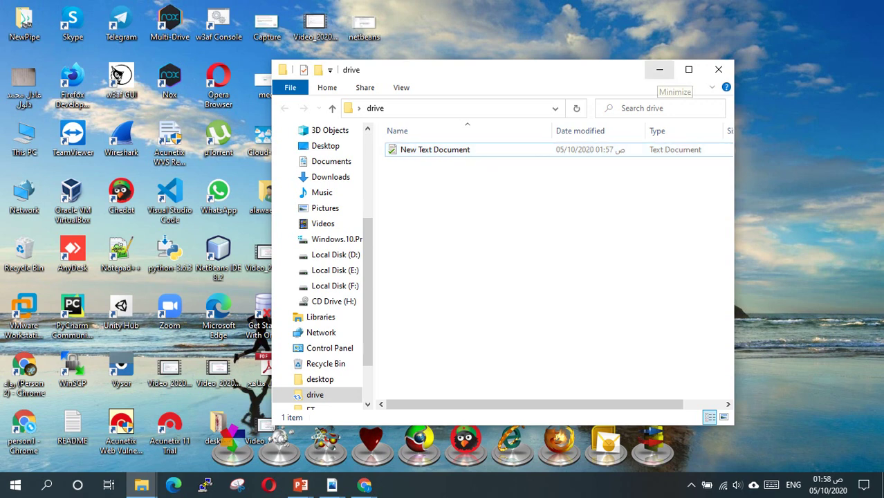
{"action": "left_click", "coordinate": [659, 70]}
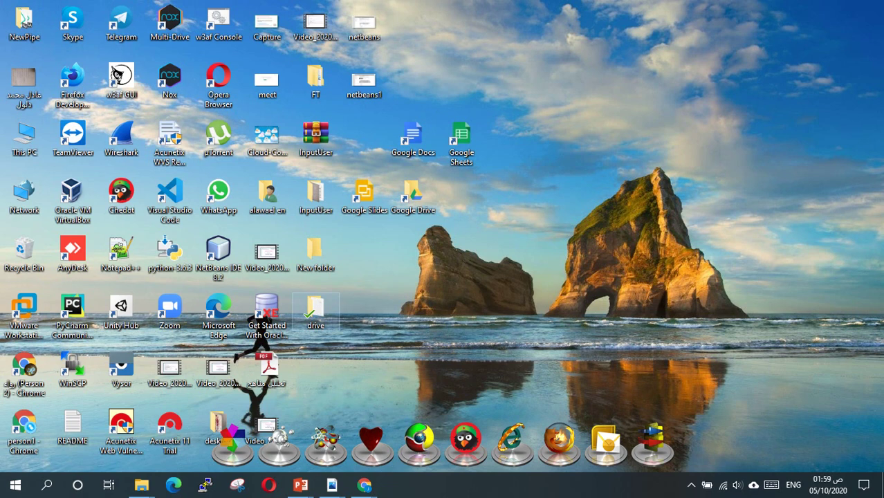
Open the Google Drive desktop shortcut, then switch to This PC in the navigation pane.
{"action": "double_click", "coordinate": [413, 193]}
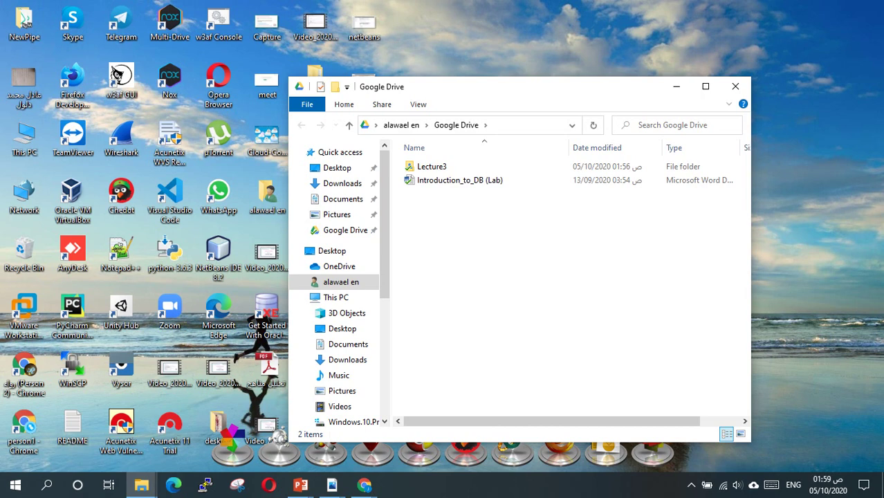
{"action": "left_click", "coordinate": [336, 298]}
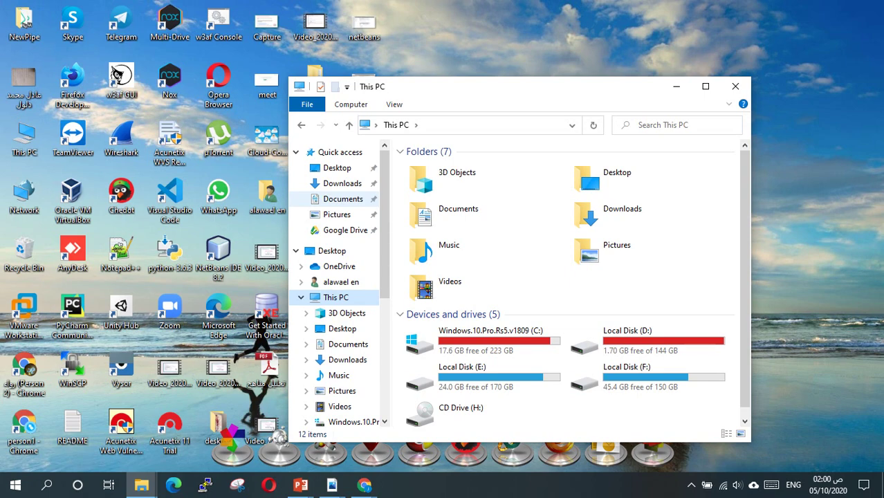
Switch back to Google Drive's Computers page listing My Laptop, then reveal the hidden taskbar tray icons.
{"action": "mouse_move", "coordinate": [365, 485]}
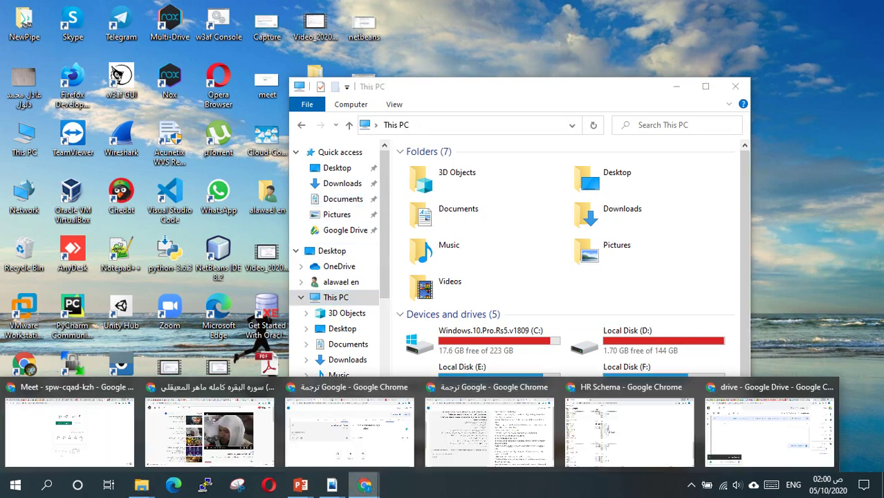
{"action": "left_click", "coordinate": [768, 429]}
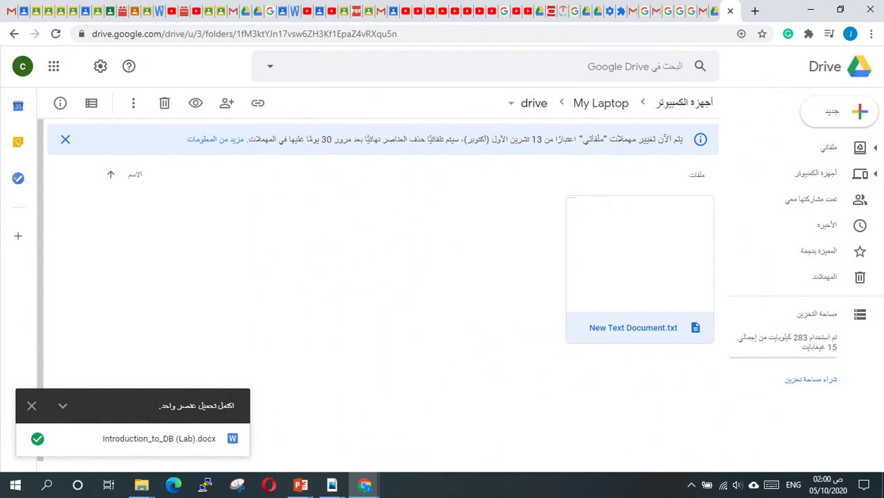
{"action": "left_click", "coordinate": [816, 173]}
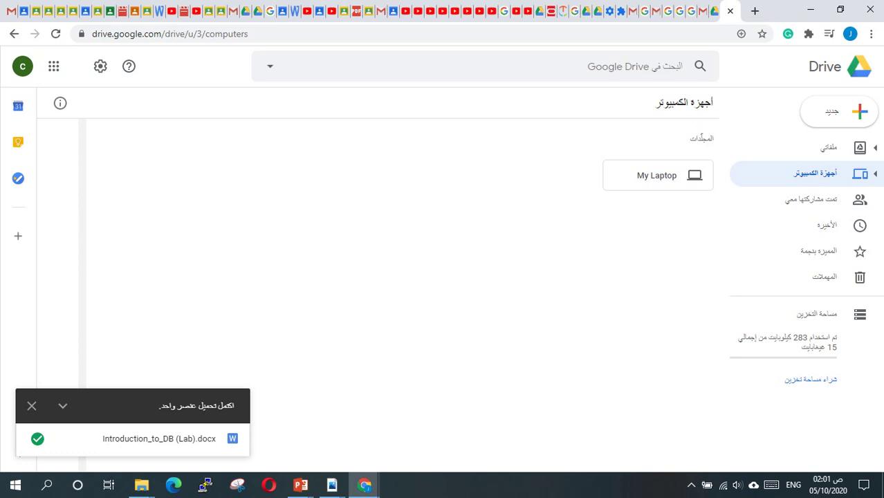
{"action": "left_click", "coordinate": [691, 485]}
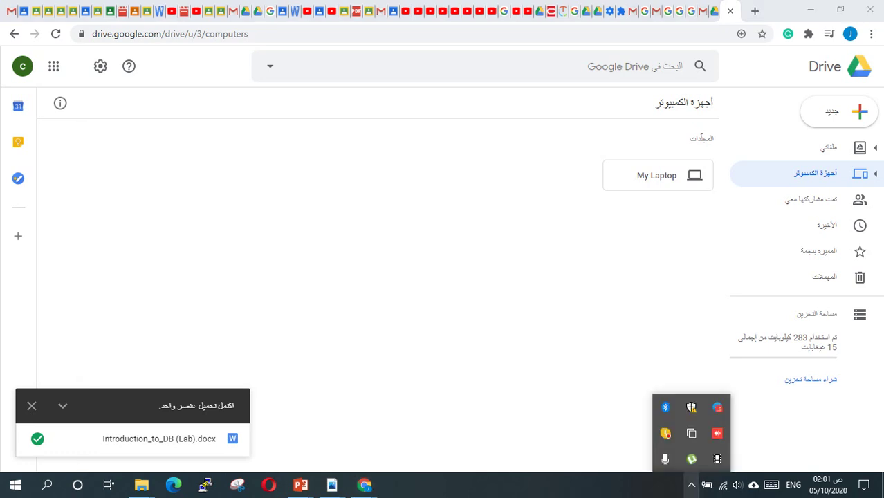